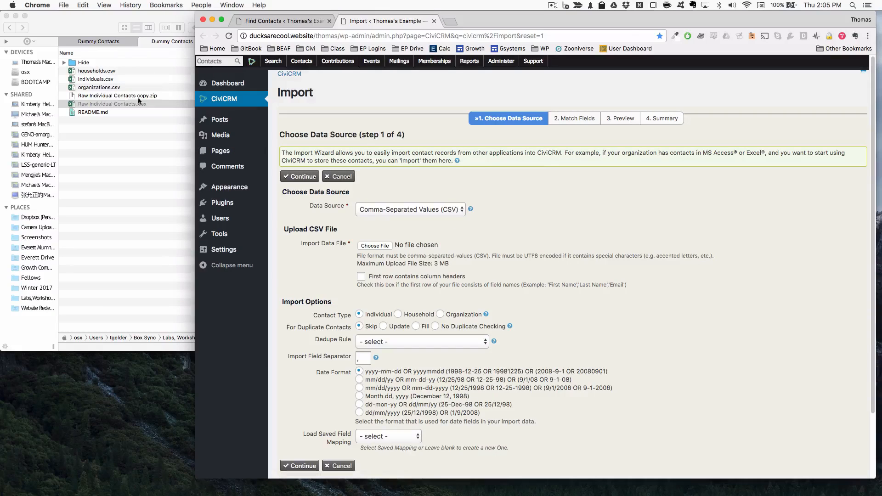
- Open the Raw Individual Contacts workbook and enlarge the Excel window to show more columns
left_click(124, 104)
double_click(143, 105)
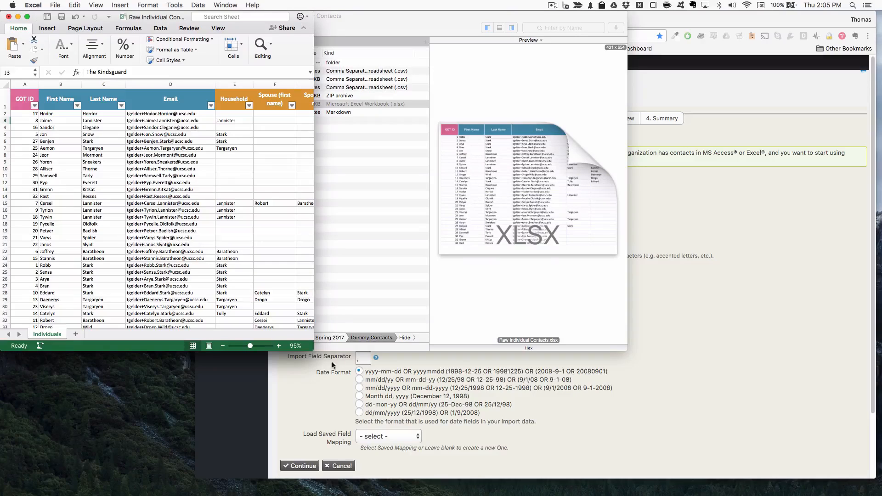
left_click_drag(315, 353, 584, 491)
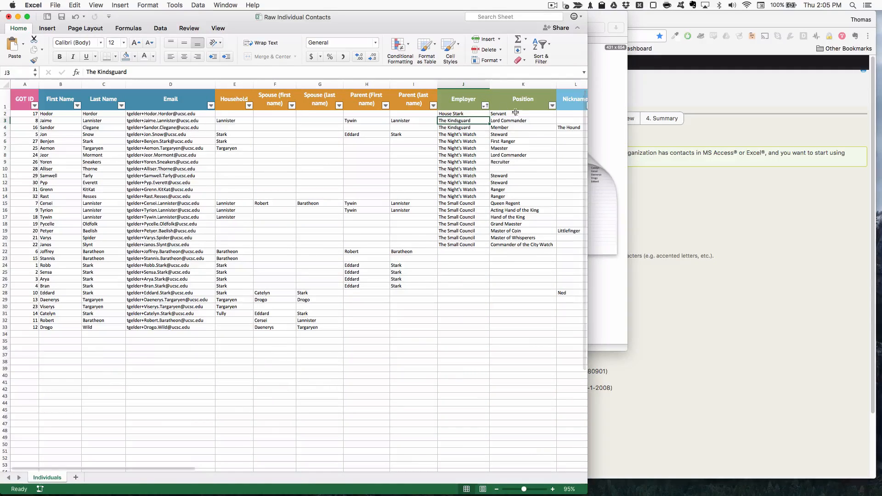
- Review the Employer entries in column J and the first 21 rows of contact data
left_click_drag(455, 113, 474, 252)
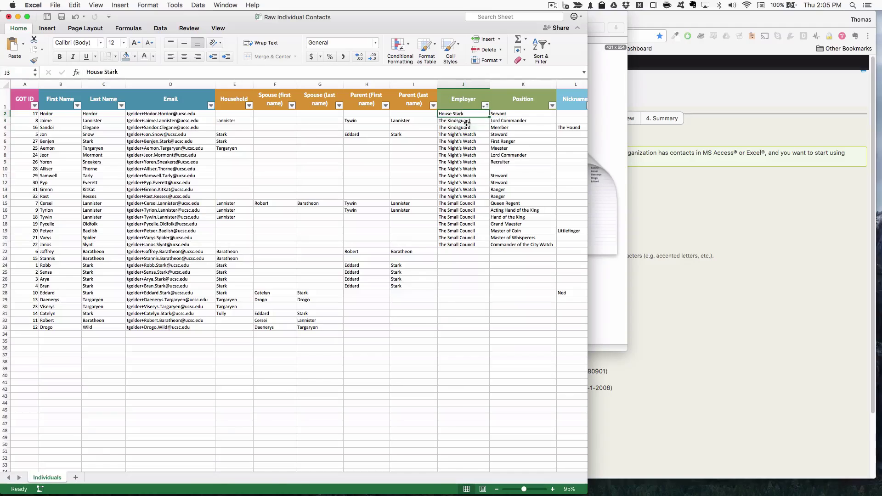
left_click(474, 246)
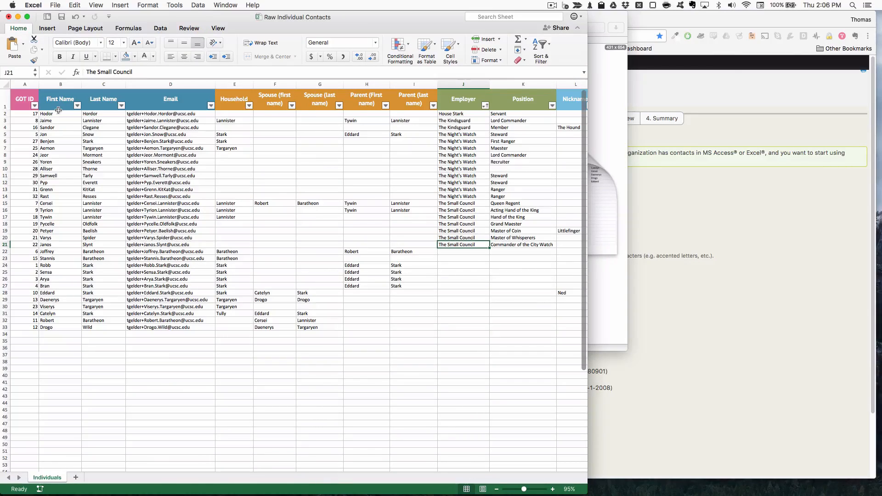
left_click_drag(59, 113, 103, 244)
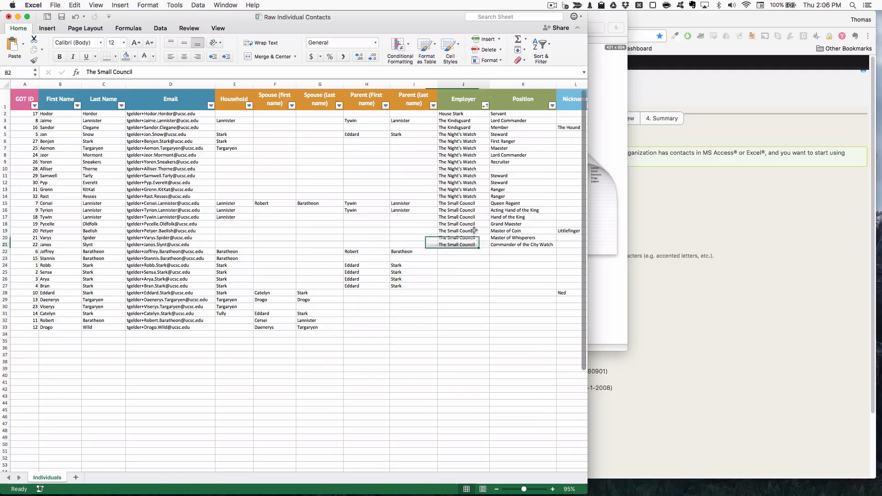
left_click_drag(459, 245, 458, 114)
left_click(413, 189)
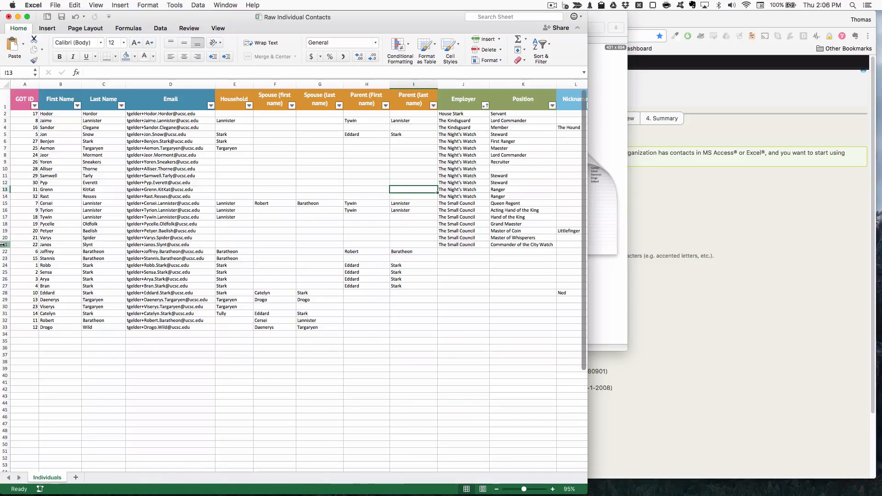
left_click_drag(6, 245, 6, 110)
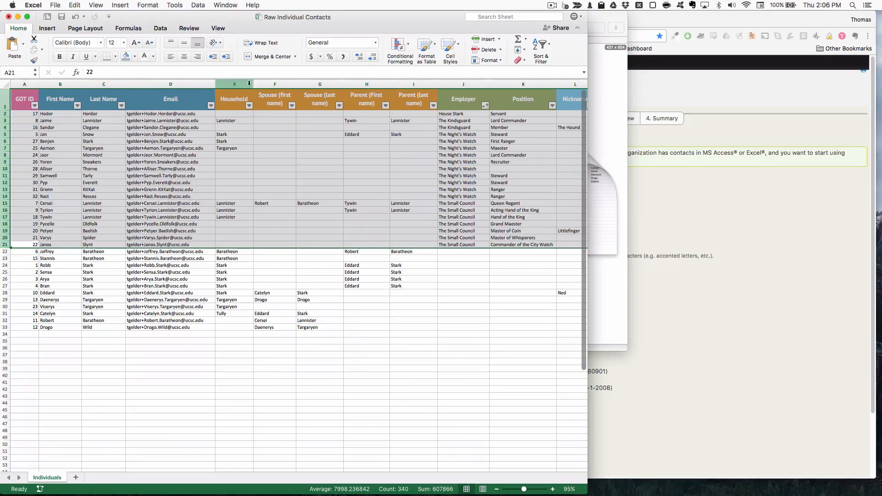
scroll(400, 107, "right", 1)
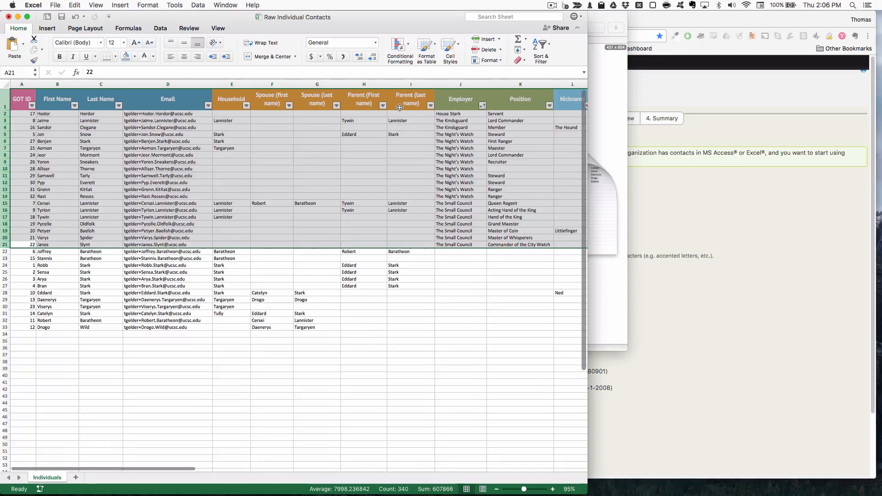
left_click(233, 266)
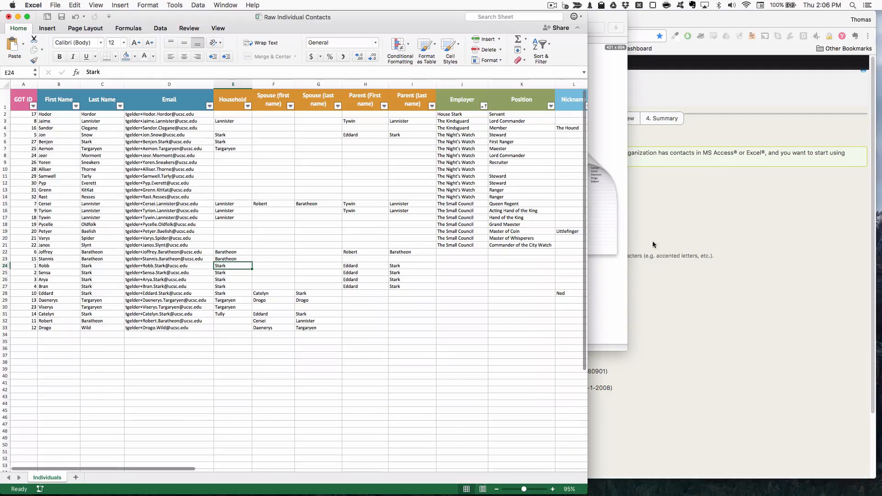
- Attach individuals.csv from the contacts folder as the import file with first-row column headers
left_click(684, 232)
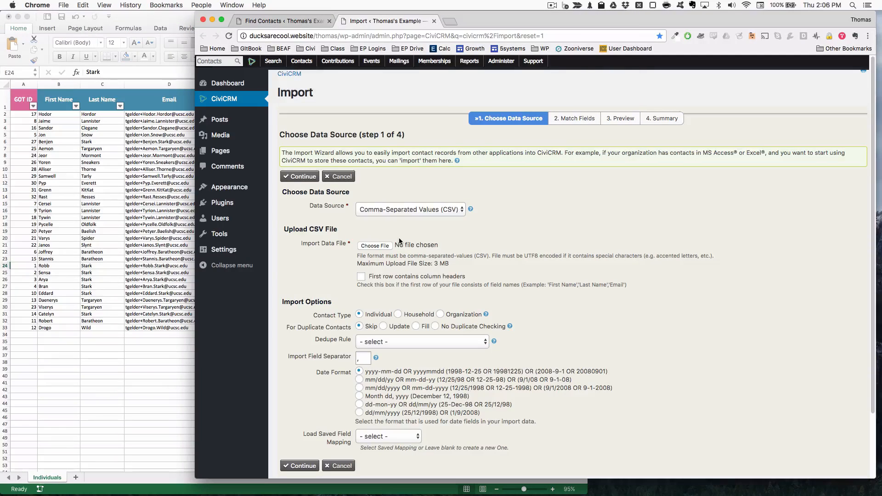
key("super+Tab")
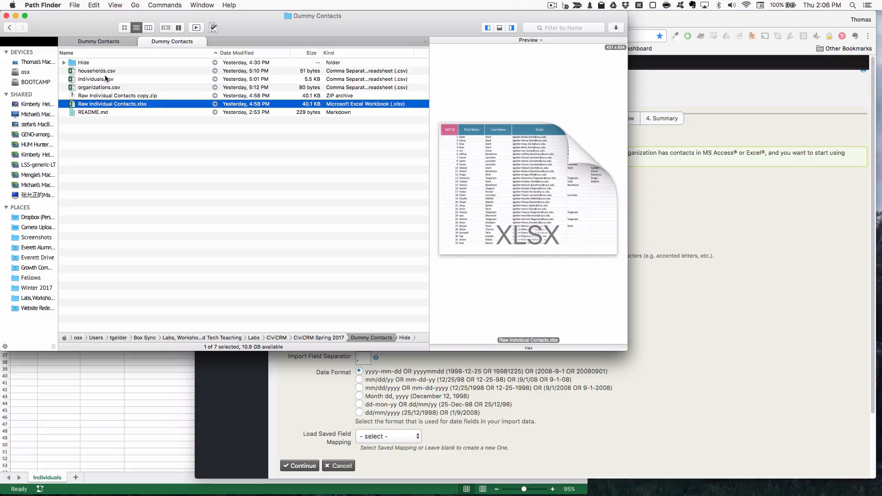
left_click(107, 78)
mouse_move(106, 78)
left_mouse_down()
mouse_move(283, 201)
mouse_move(374, 246)
left_mouse_up()
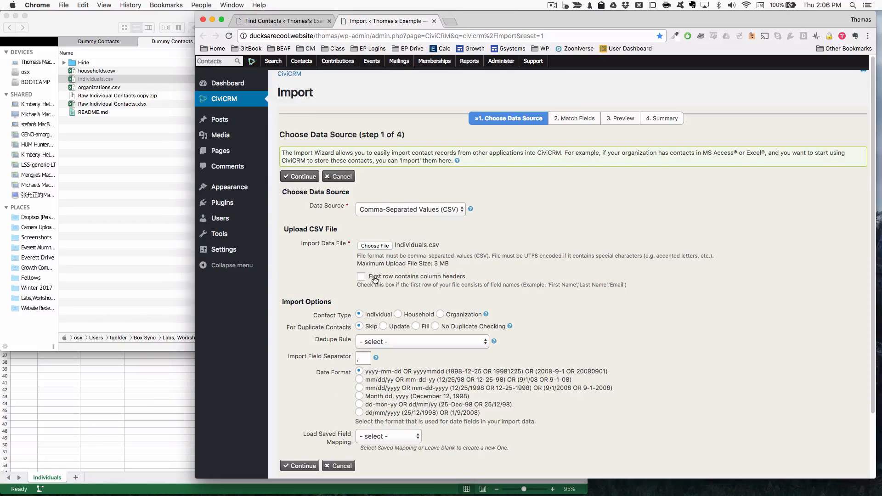
left_click(362, 276)
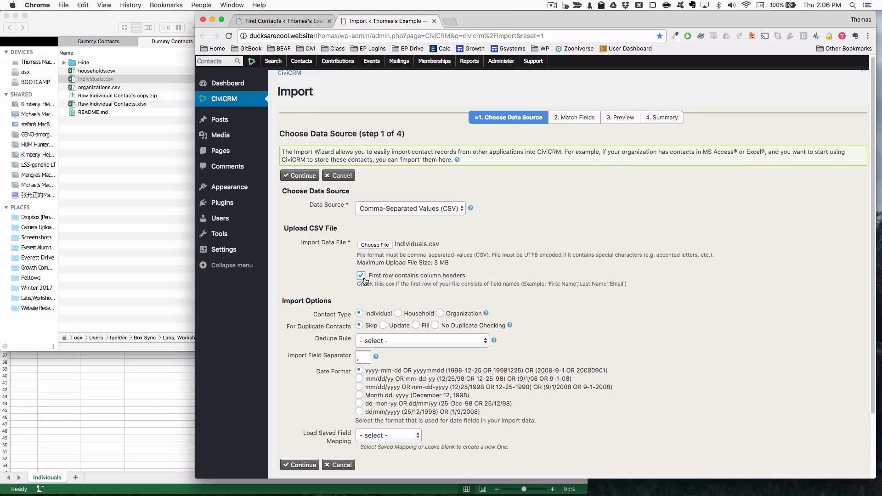
scroll(330, 312, "down", 3)
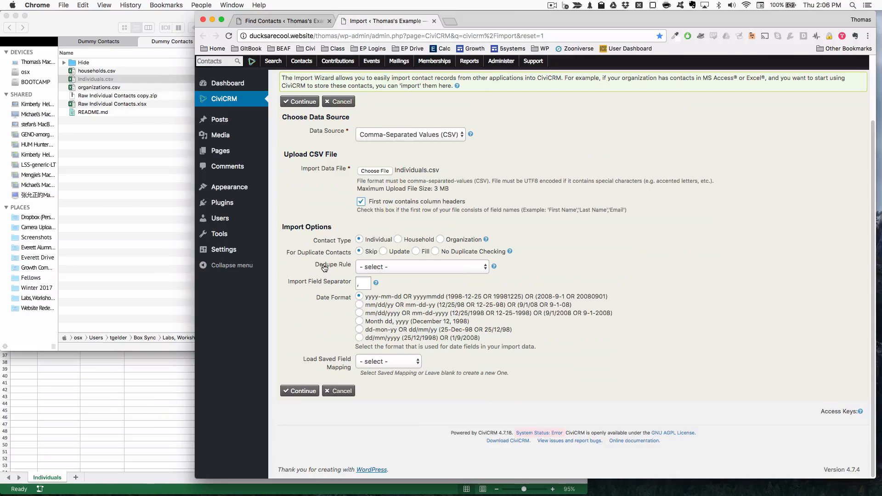
- Set duplicate handling to Fill and the dedupe rule to Name and Email (reserved) - Supervised
left_click(510, 252)
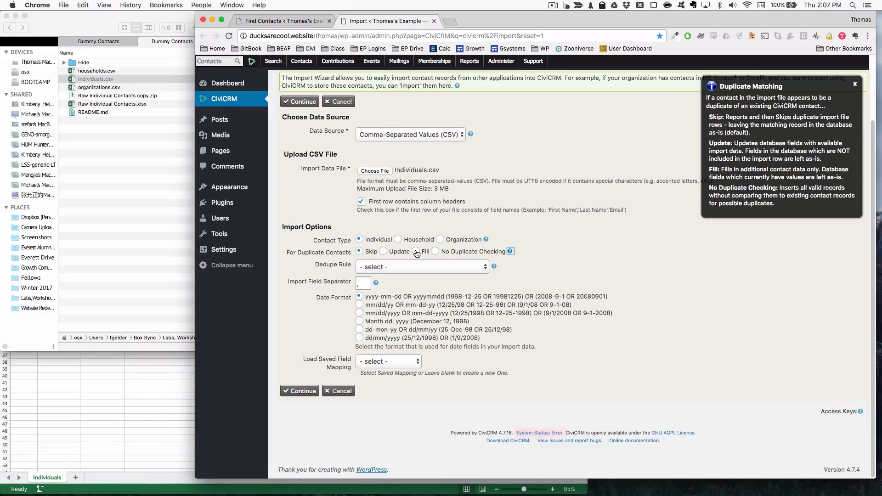
left_click(415, 253)
left_click(857, 86)
left_click(402, 262)
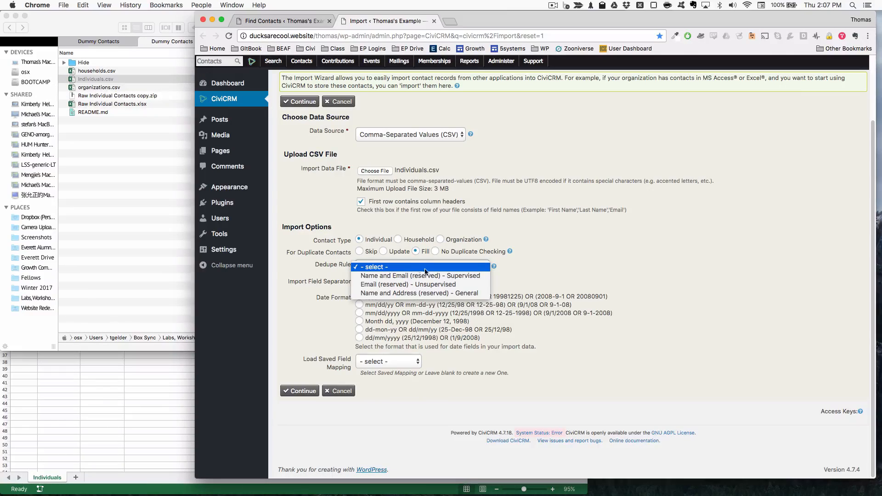
left_click(462, 276)
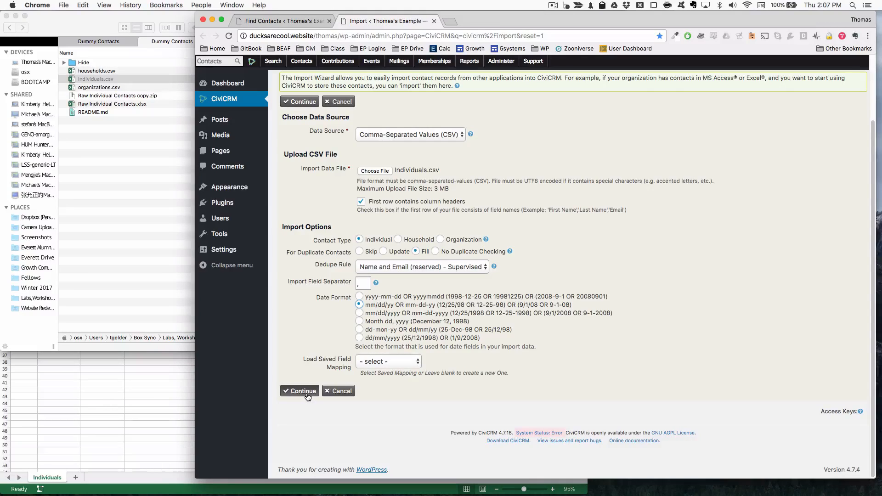
- Leave the saved field mapping unselected and continue to Match Fields
left_click(393, 362)
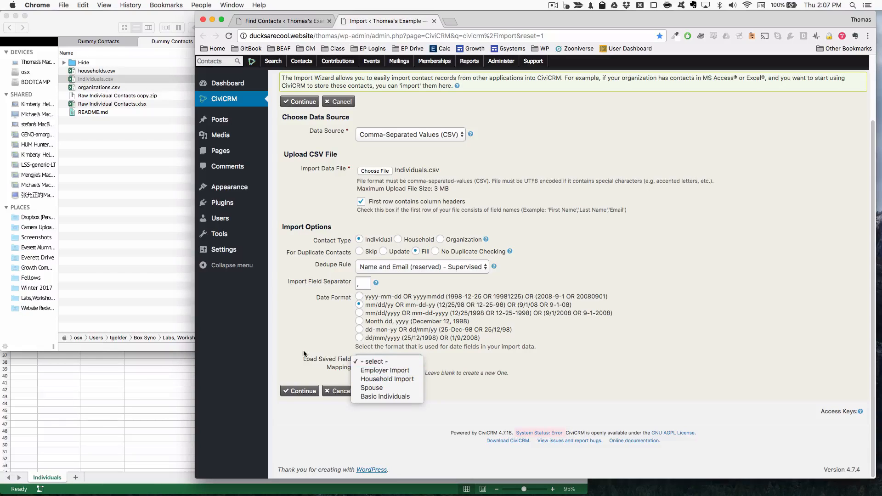
left_click(320, 404)
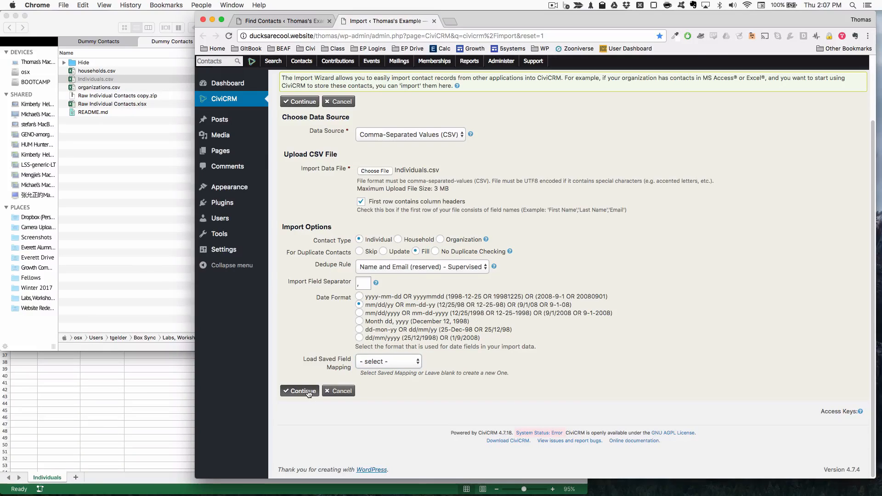
left_click(308, 393)
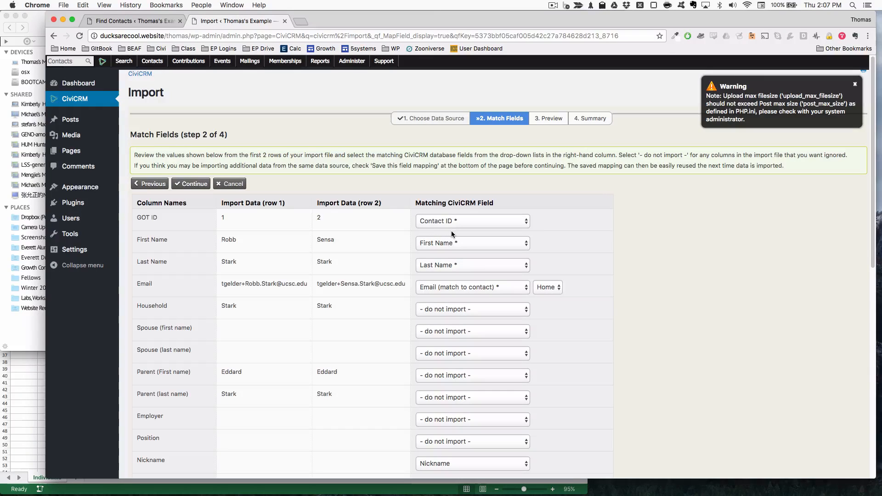
- Skip importing the GOT ID column and review the Postal Code field choices
left_click(460, 220)
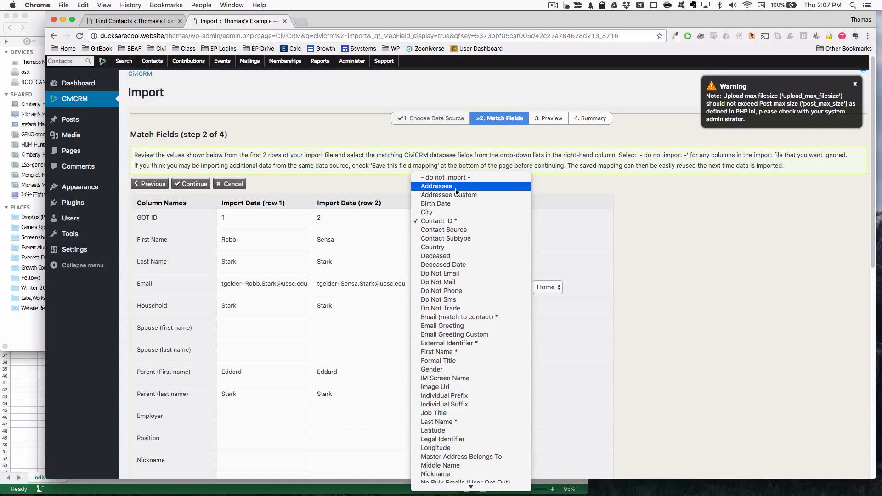
left_click(456, 178)
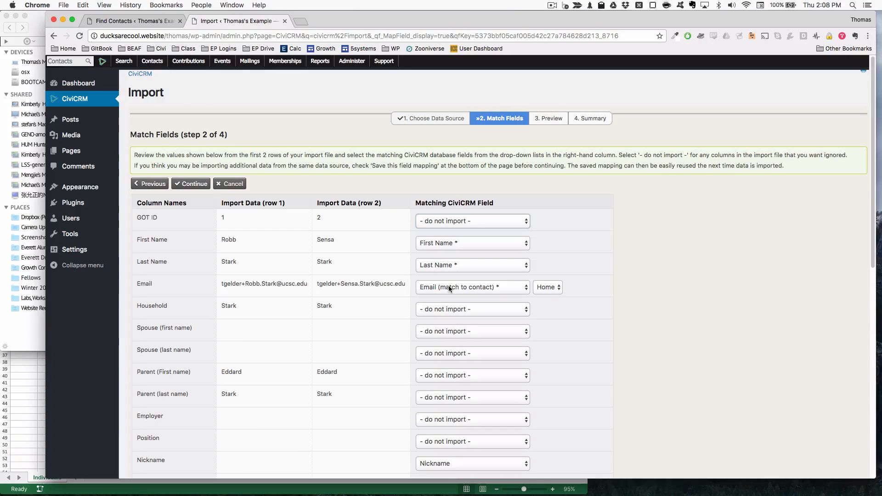
scroll(449, 286, "down", 1)
scroll(448, 288, "down", 3)
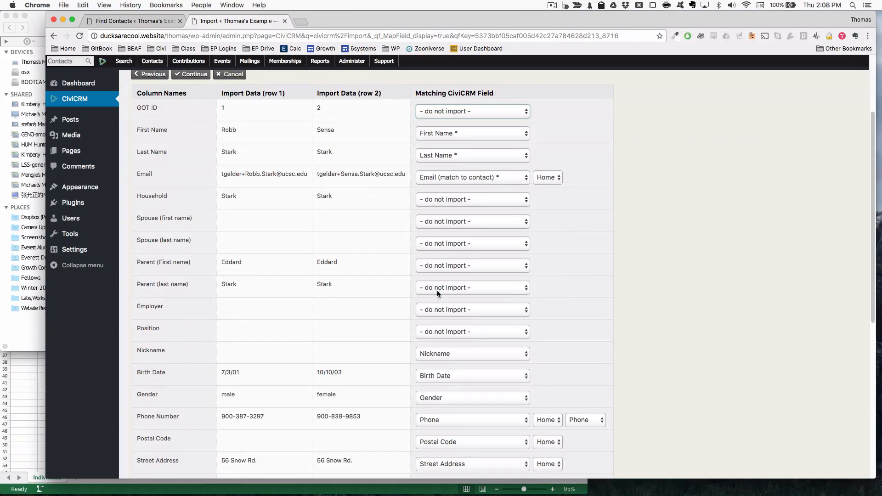
left_click(472, 444)
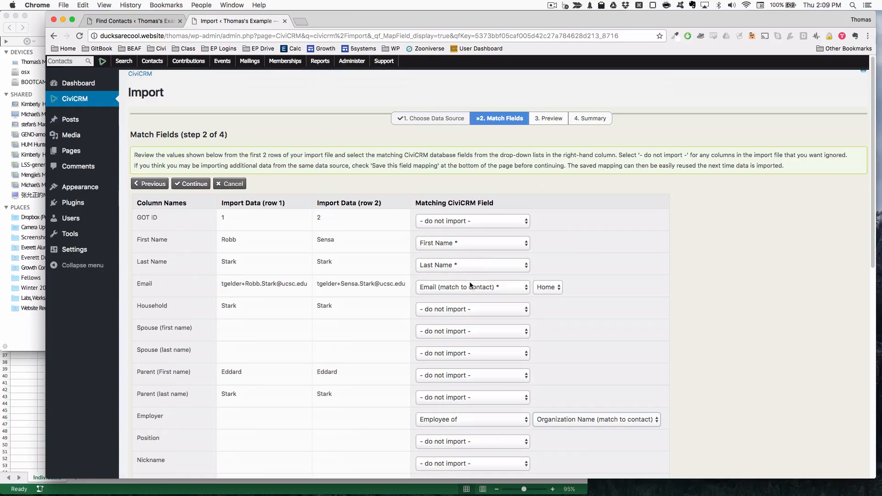
scroll(468, 278, "down", 2)
scroll(468, 278, "down", 2)
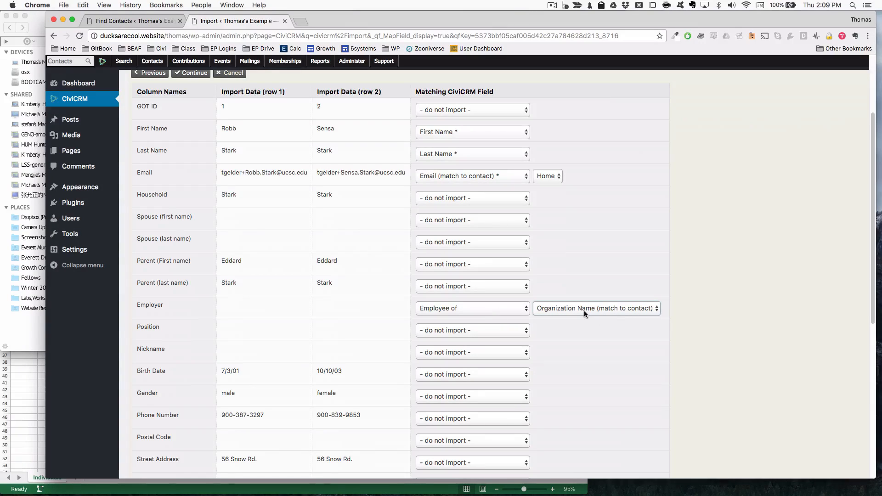
scroll(584, 311, "down", 5)
scroll(583, 311, "down", 5)
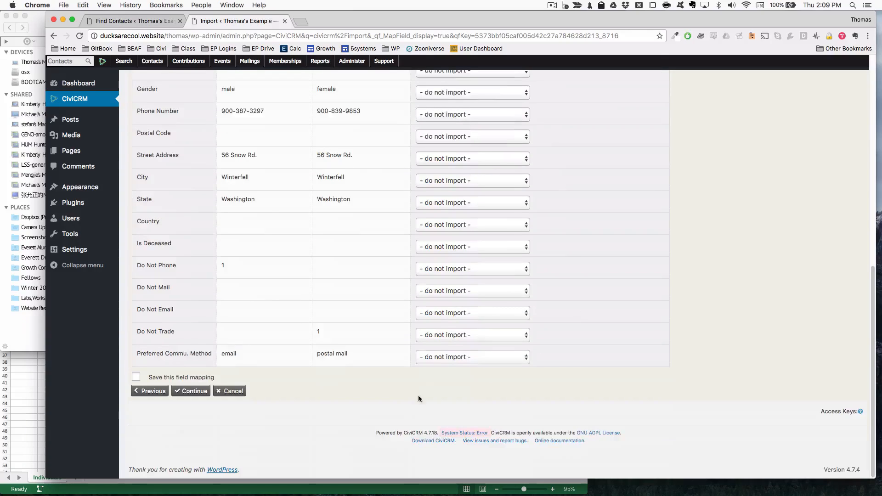
- Save the field mapping as Employer Import and submit the matched fields
left_click(136, 377)
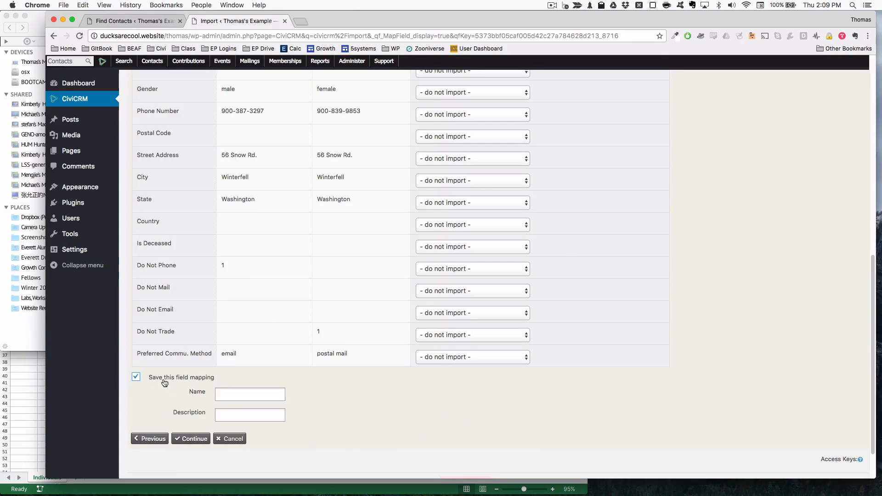
left_click(250, 394)
type("Emp")
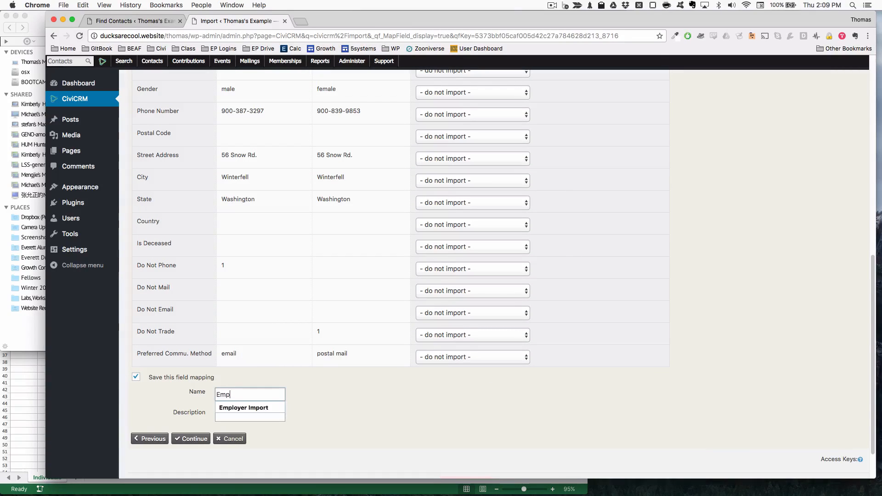
left_click(249, 408)
left_click(193, 439)
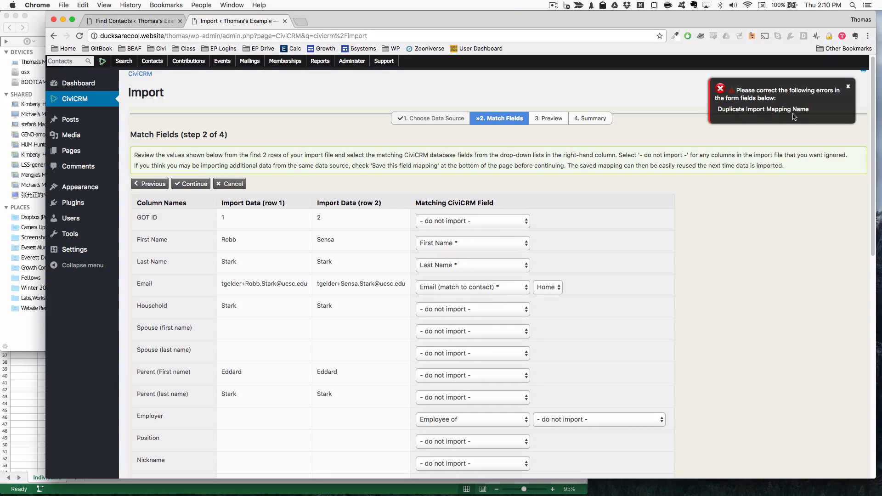
scroll(466, 270, "down", 10)
scroll(466, 270, "down", 10)
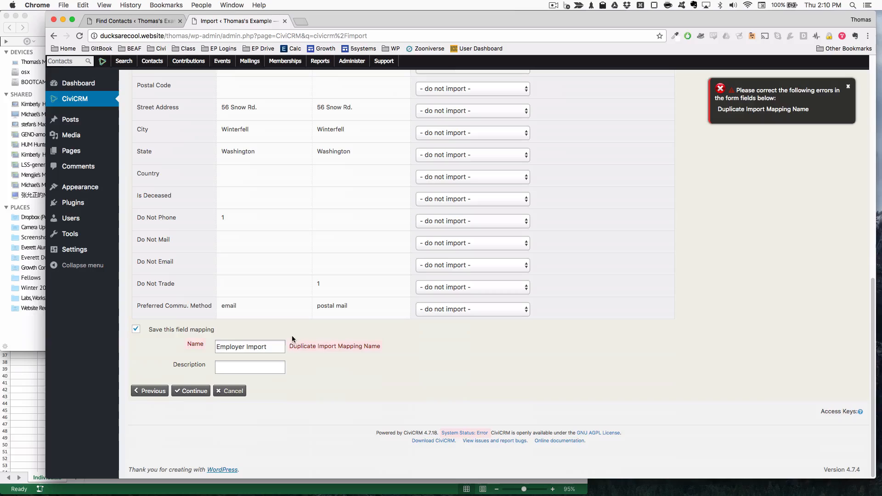
- Rename the duplicate mapping to Employer Import 2 and resubmit
left_click(276, 347)
type("2")
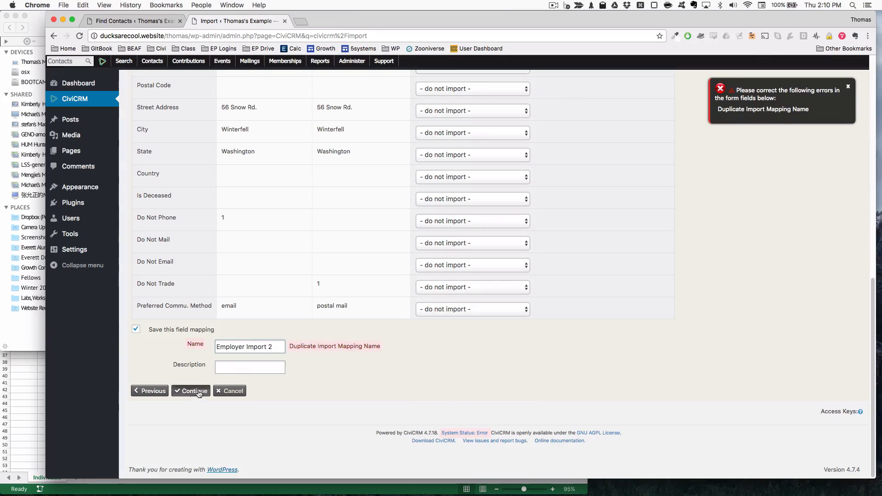
left_click(199, 393)
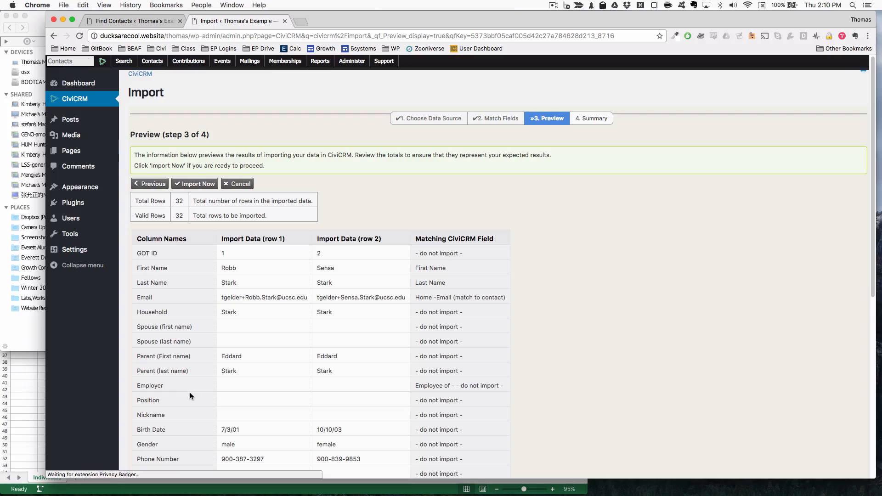
- Check the valid row counts and start a new group named Job Import for the imported records
left_click_drag(256, 215, 183, 201)
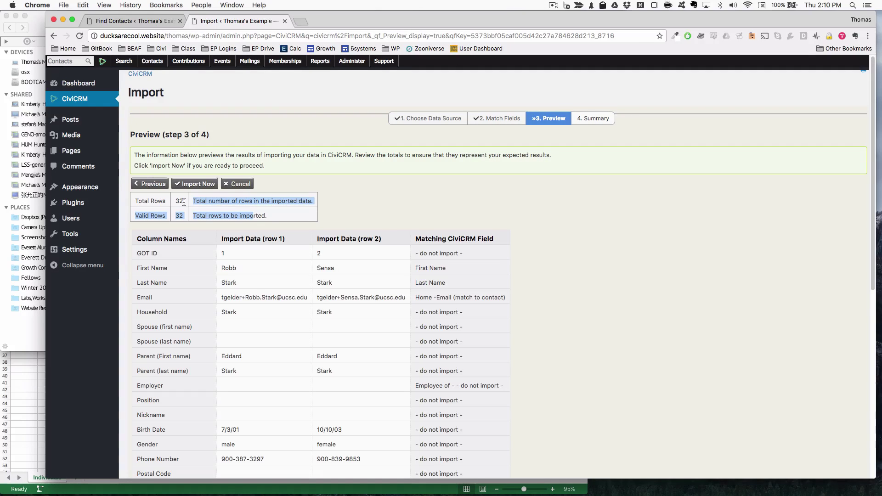
left_click(229, 211)
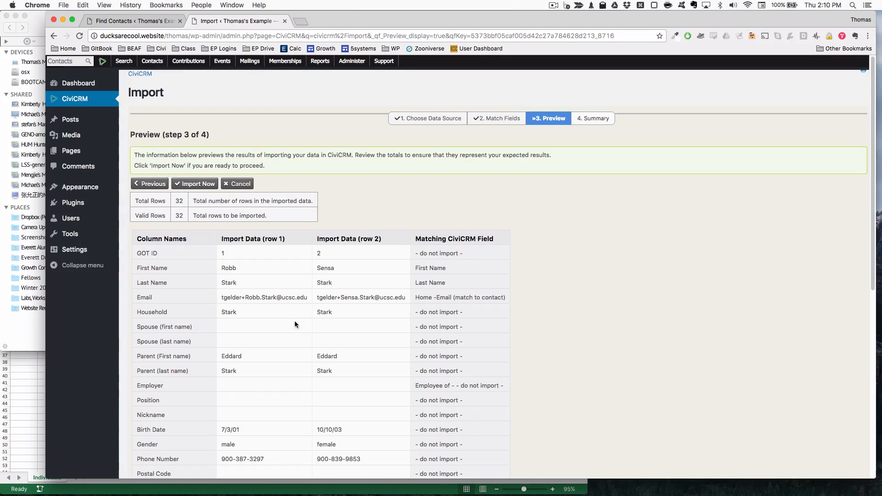
scroll(272, 351, "down", 10)
left_click(240, 309)
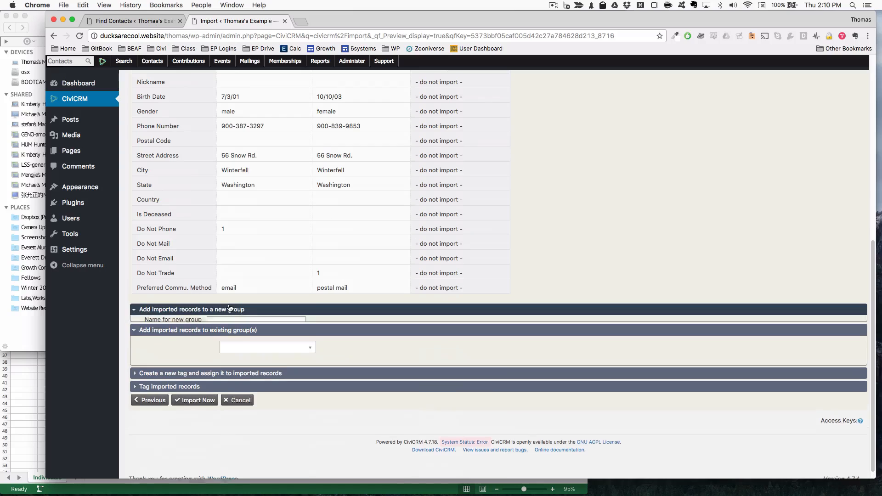
left_click(240, 365)
left_click(241, 322)
type("Job")
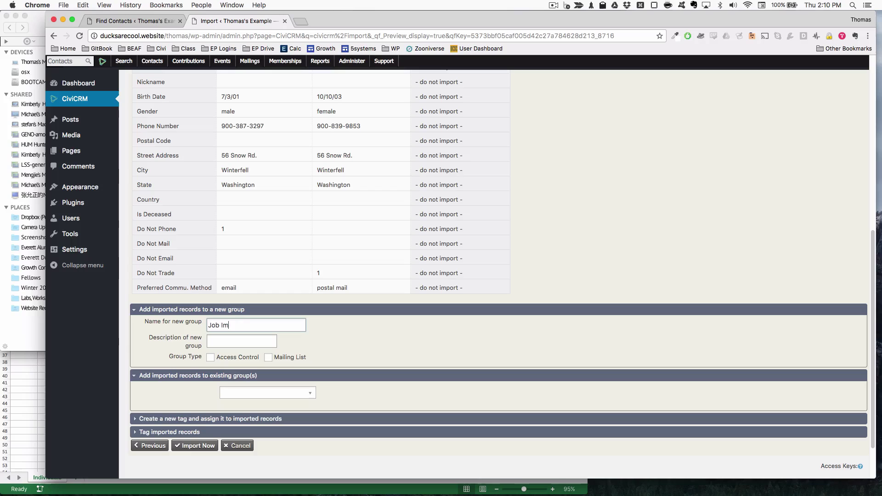
type("Import")
- Make the Job Import group a mailing list and start the import
left_click(269, 357)
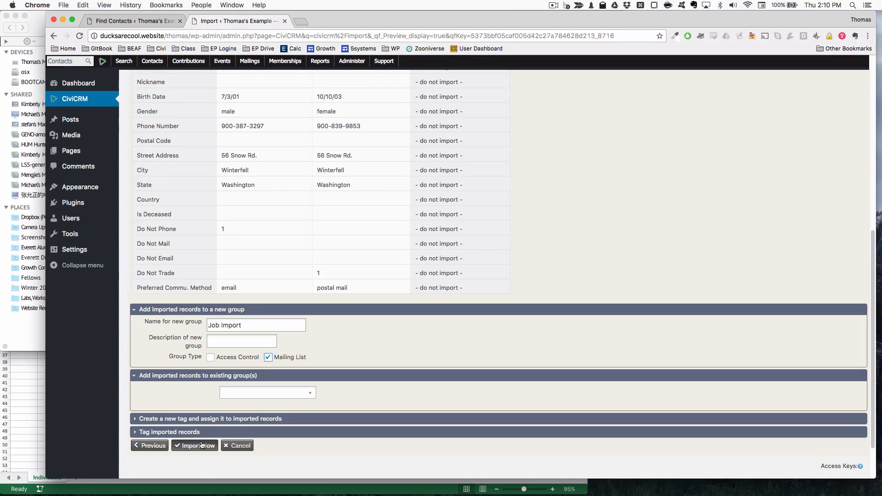
left_click(200, 447)
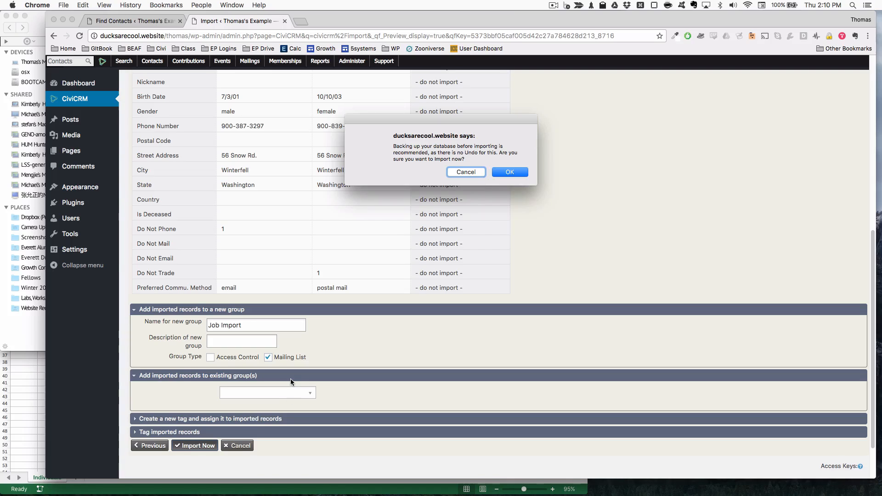
- Confirm the no-undo import to reach the summary, then bring the contacts spreadsheet forward
key("Return")
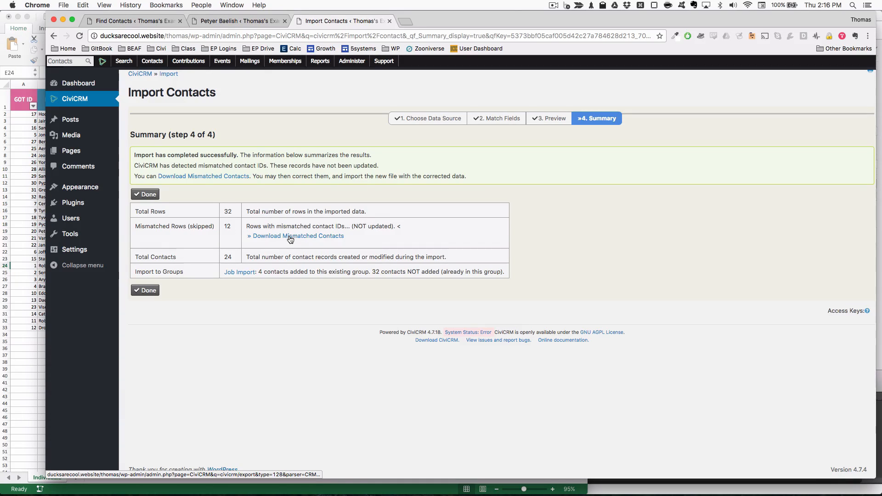
key("super+Tab")
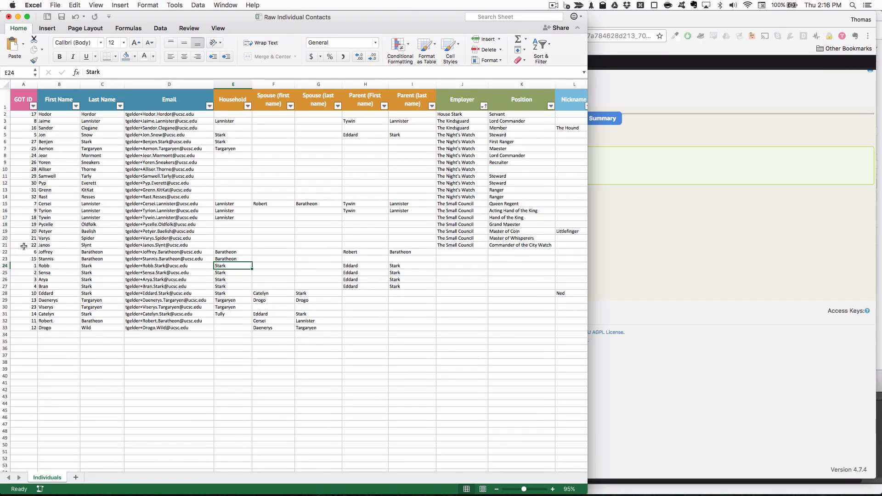
- Count the GOT IDs of rows 22 to 33 that lack employers using the status bar
left_click_drag(23, 246, 29, 328)
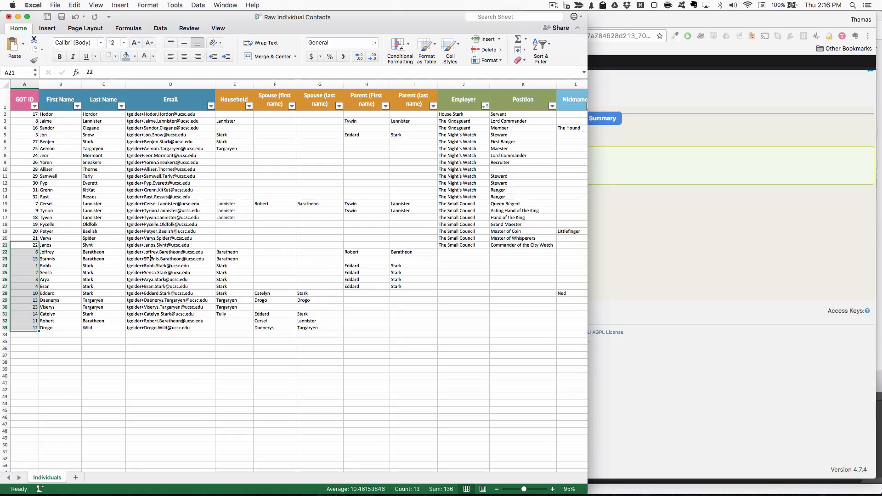
left_click(44, 252)
left_click_drag(29, 252, 29, 328)
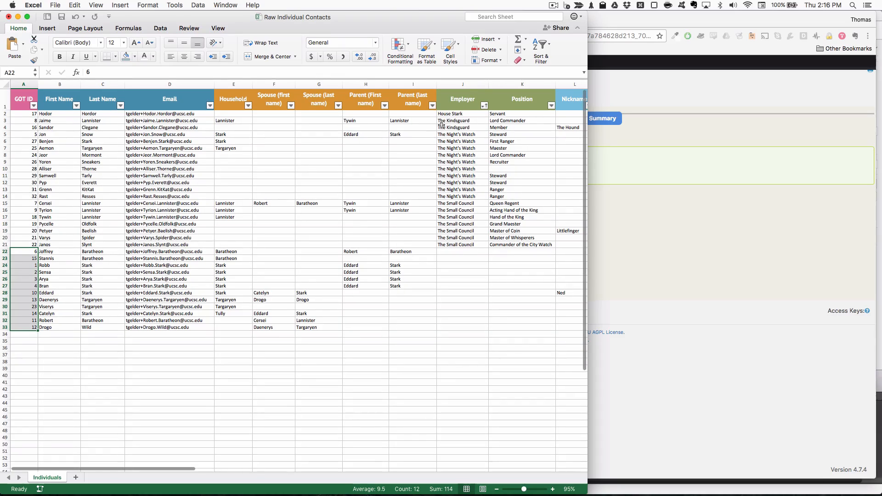
- Count the filled and empty Employer cells in column J, then return to the CiviCRM import summary
left_click(462, 98)
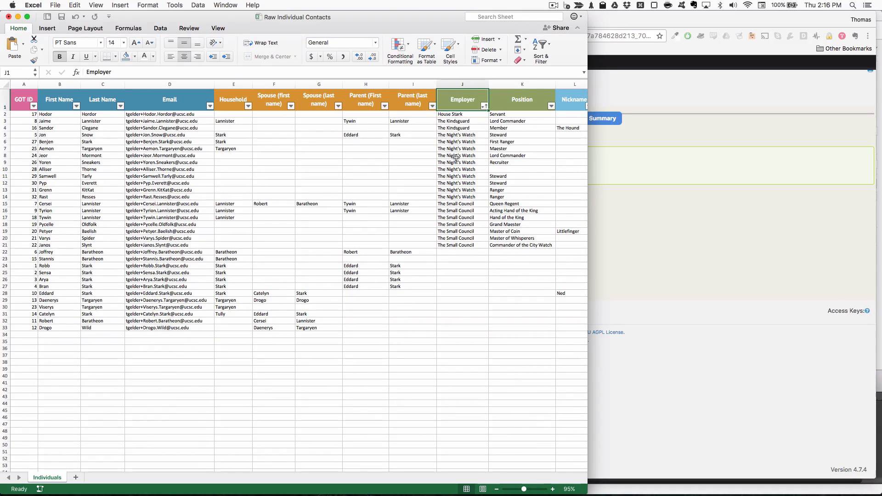
left_click_drag(462, 252, 460, 327)
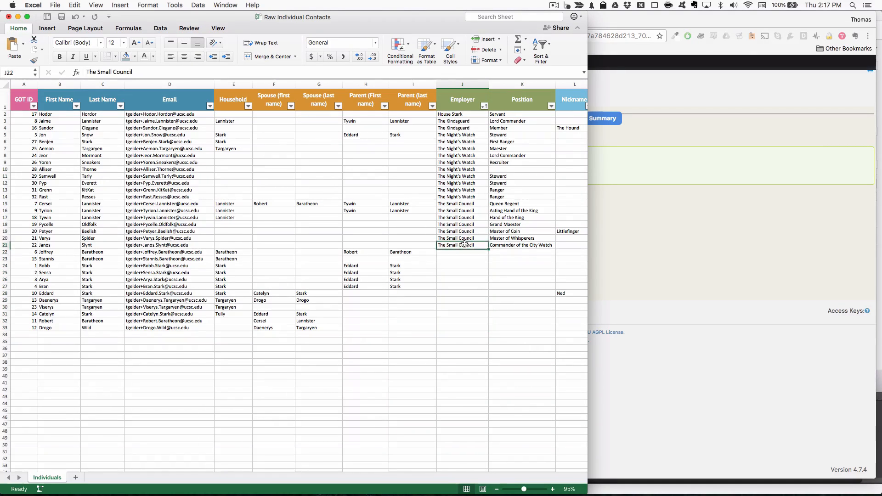
left_click_drag(462, 245, 462, 120)
left_click(632, 158)
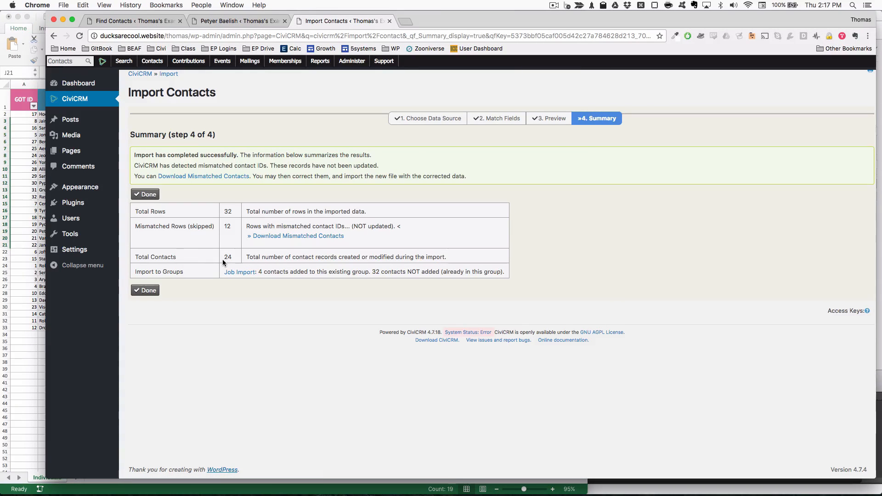
left_click(238, 272, "super")
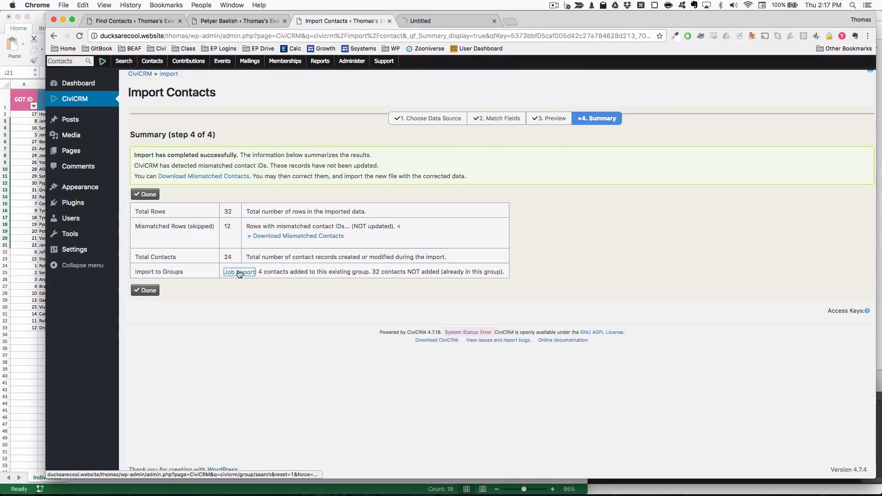
left_click(447, 21)
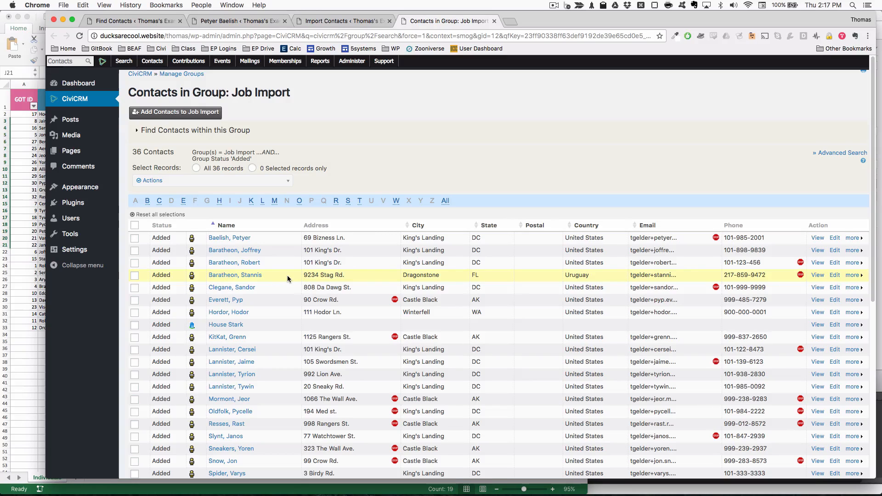
scroll(288, 275, "down", 4)
scroll(287, 274, "down", 4)
scroll(288, 274, "down", 3)
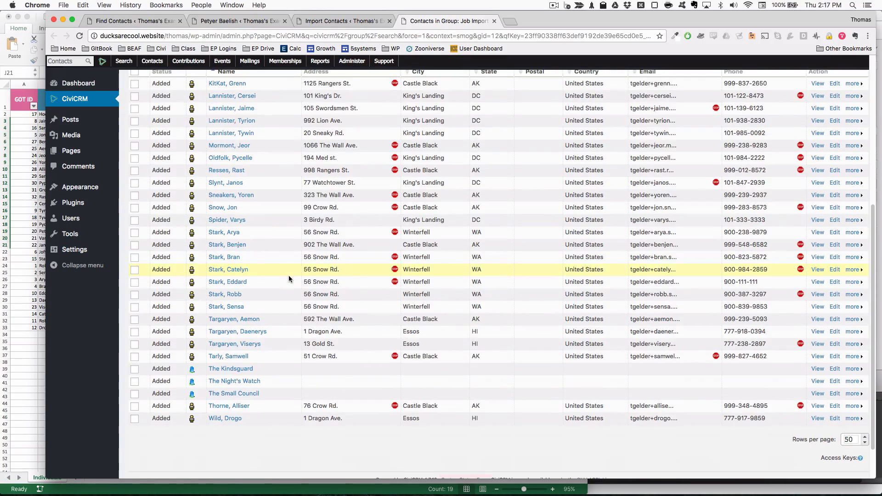
scroll(289, 276, "up", 8)
scroll(289, 275, "up", 2)
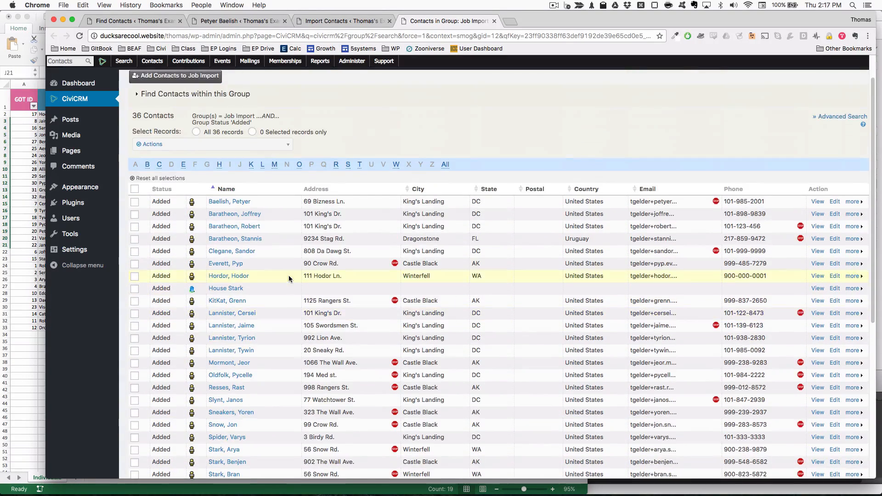
scroll(234, 275, "down", 5)
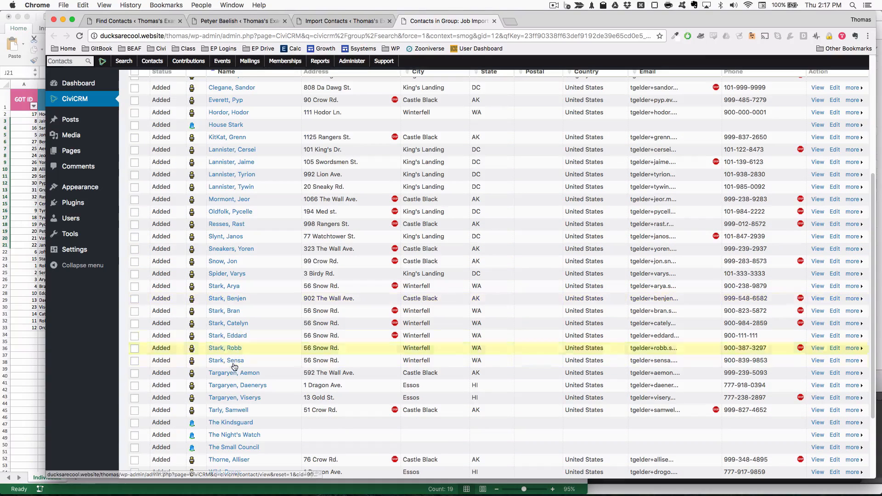
left_click(246, 436, "super")
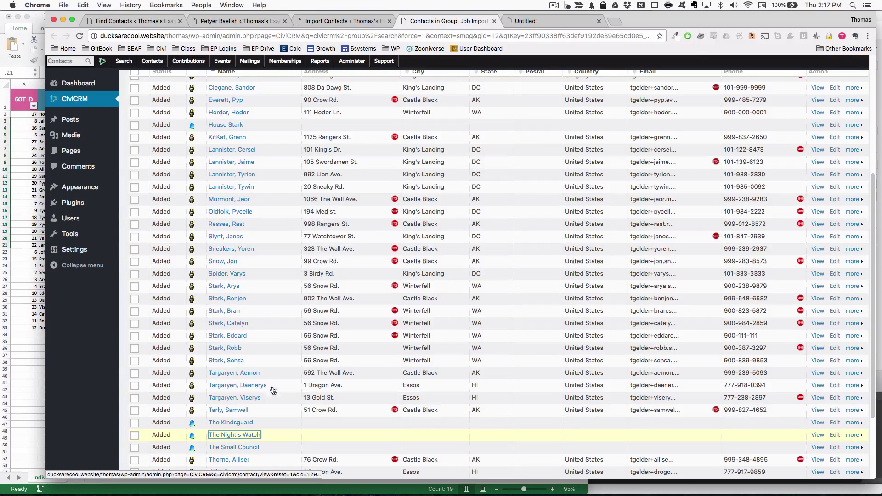
left_click(545, 20)
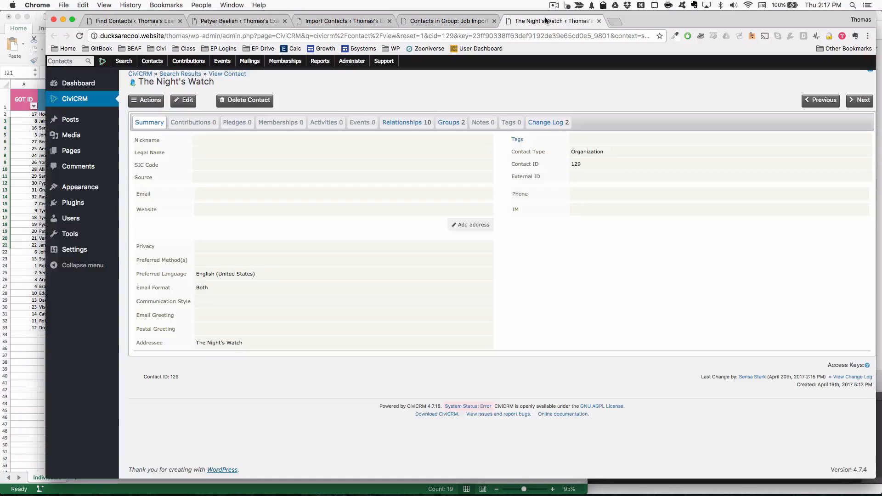
left_click(407, 122)
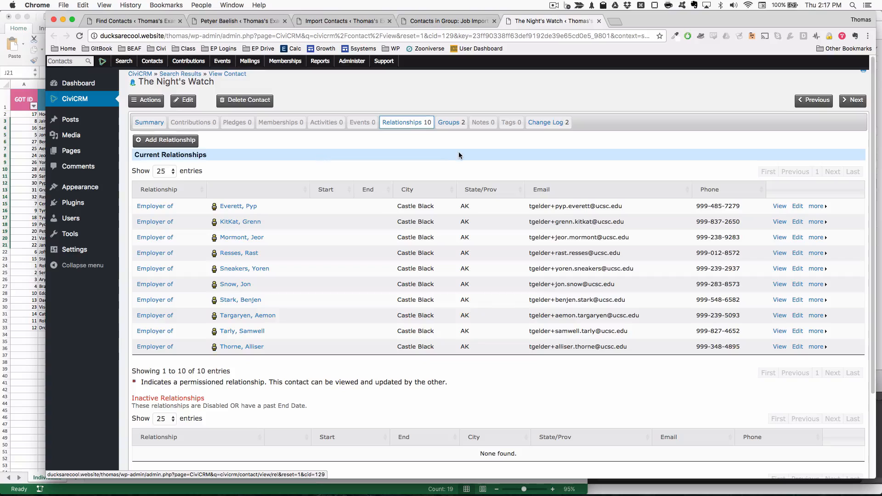
left_click(197, 147)
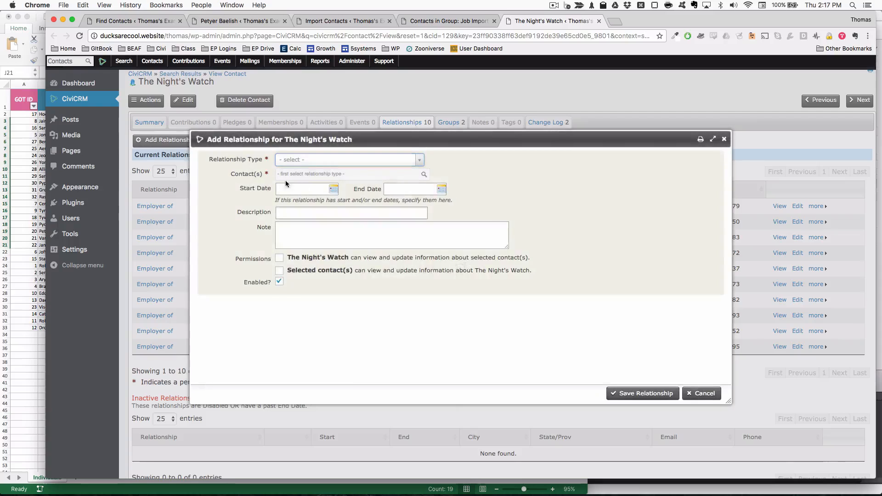
left_click(306, 161)
- Choose Employer of as the type, dismiss without saving, and return to the import results
left_click(308, 174)
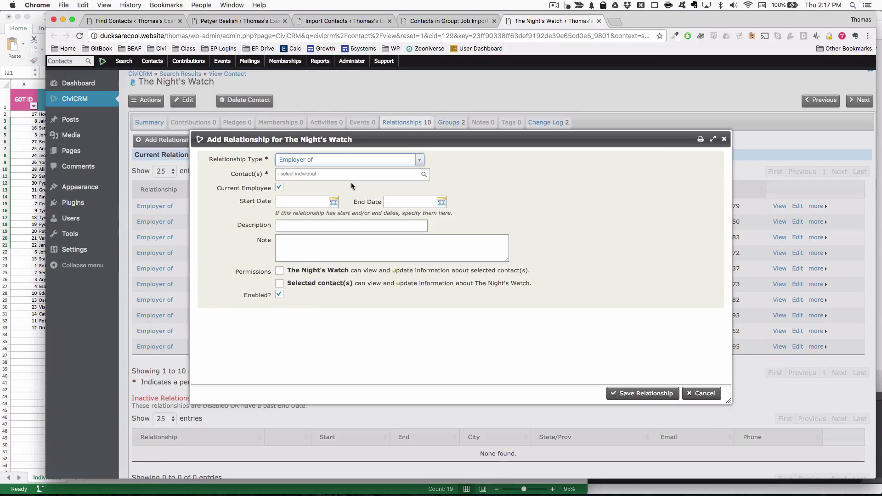
left_click(327, 177)
key("Escape")
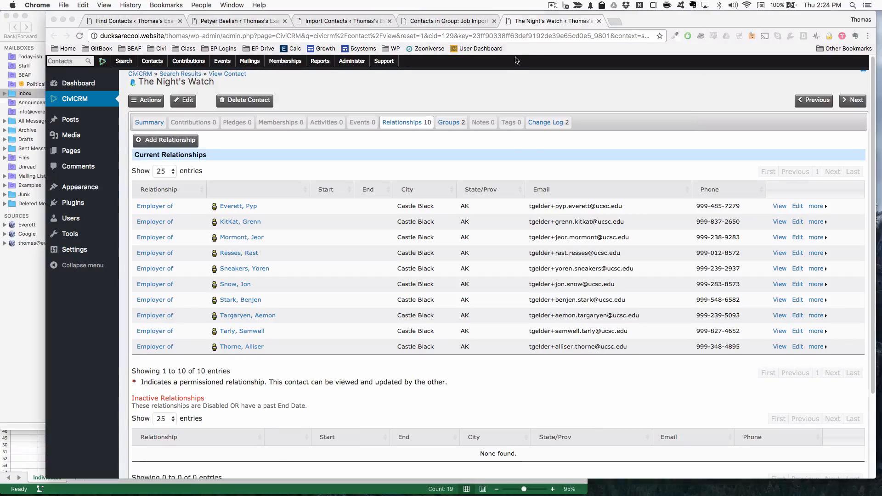
left_click(342, 22)
- Restart the import with Individuals.csv as the data file, first row as column headers
left_click(168, 74)
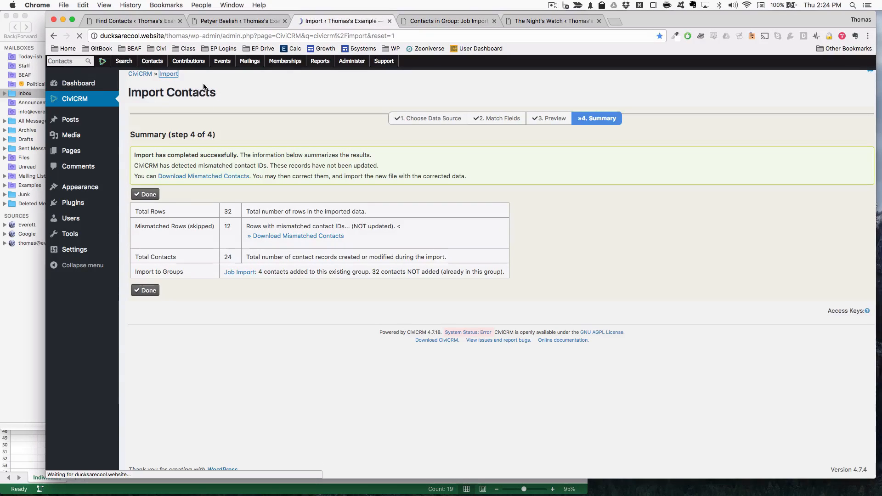
key("super+Tab")
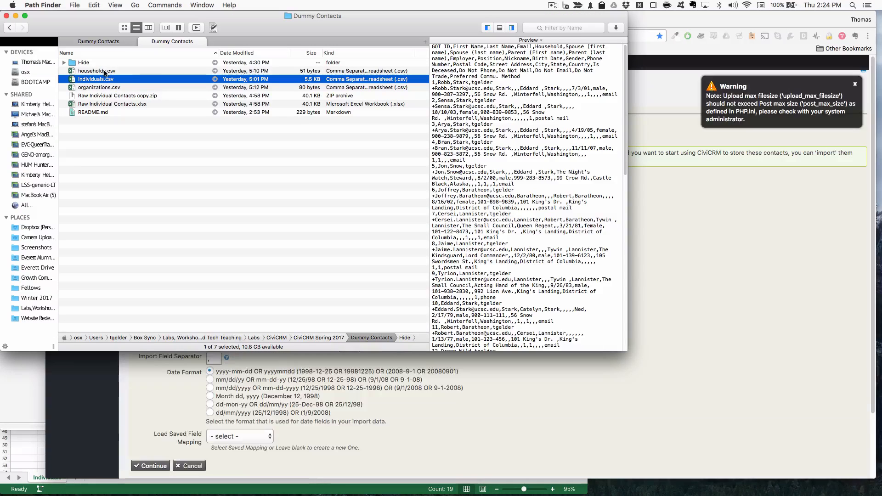
mouse_move(102, 71)
left_mouse_down()
mouse_move(112, 71)
mouse_move(102, 80)
mouse_move(228, 245)
left_mouse_up()
left_click(212, 276)
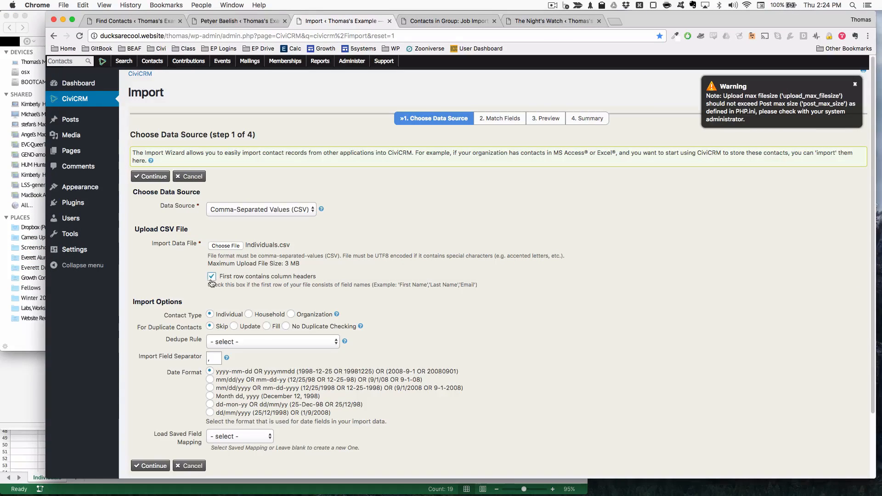
- Set duplicates to Fill existing contacts, matched by the Email dedupe rule
left_click(266, 327)
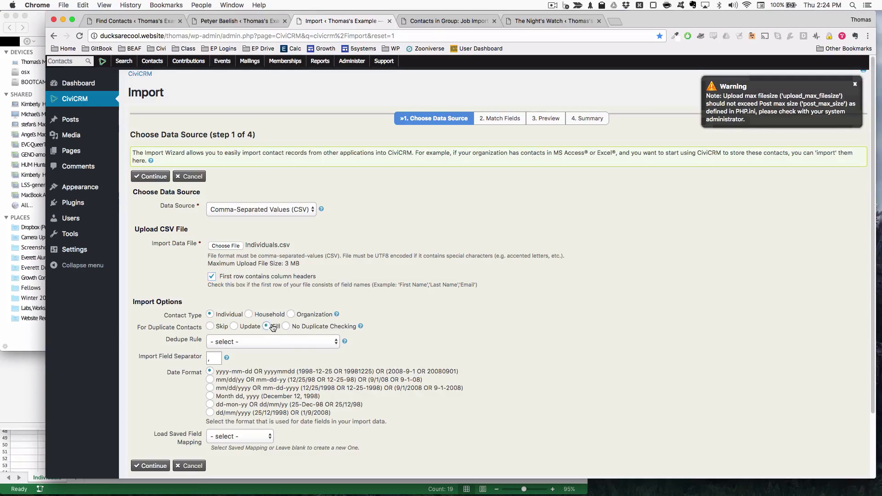
left_click(298, 342)
left_click(295, 352)
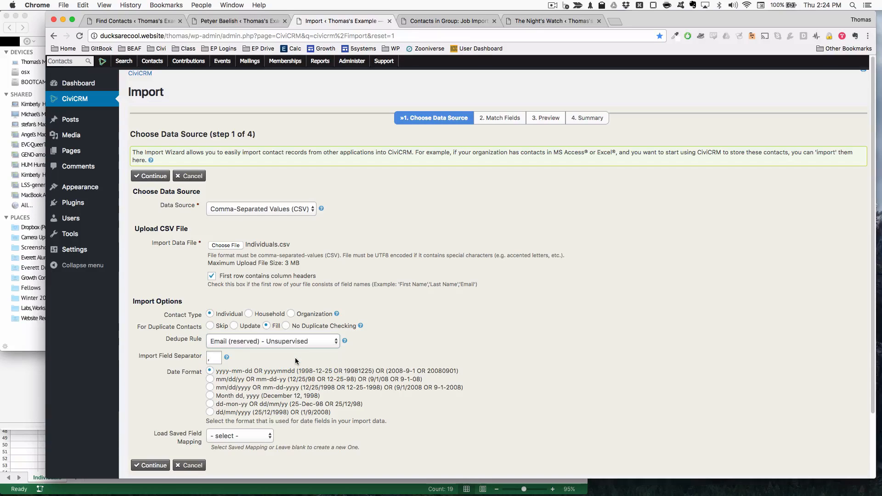
scroll(295, 357, "down", 3)
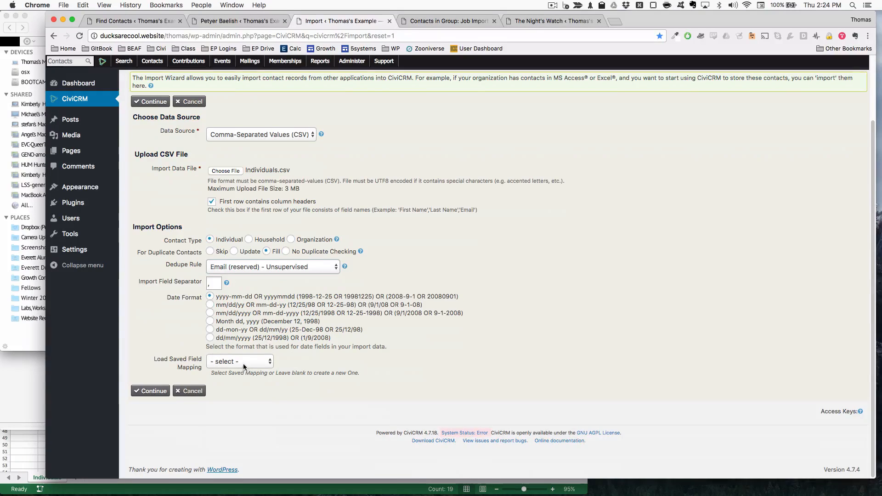
- Load the saved Household Import field mapping and continue to Match Fields
left_click(224, 362)
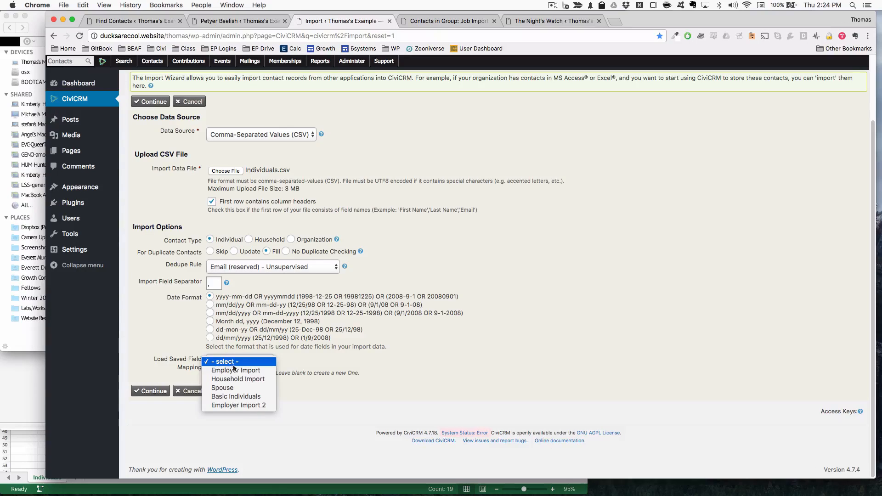
left_click(246, 380)
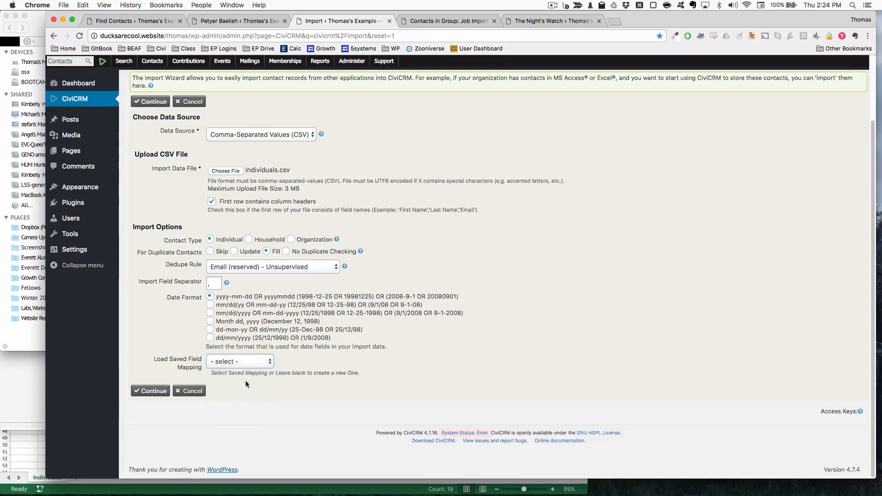
left_click(138, 393)
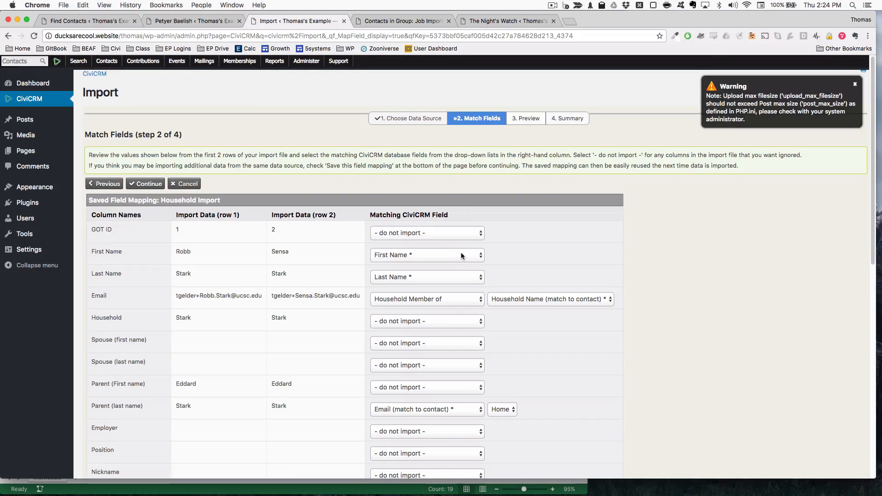
scroll(461, 252, "down", 3)
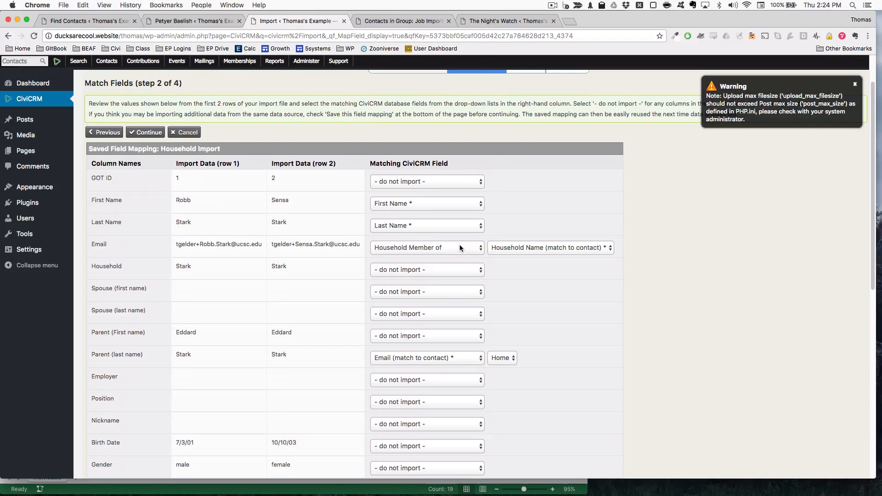
- Map the Email column to contact email and stop importing the Parent (last name) column
left_click(459, 247)
scroll(461, 247, "up", 5)
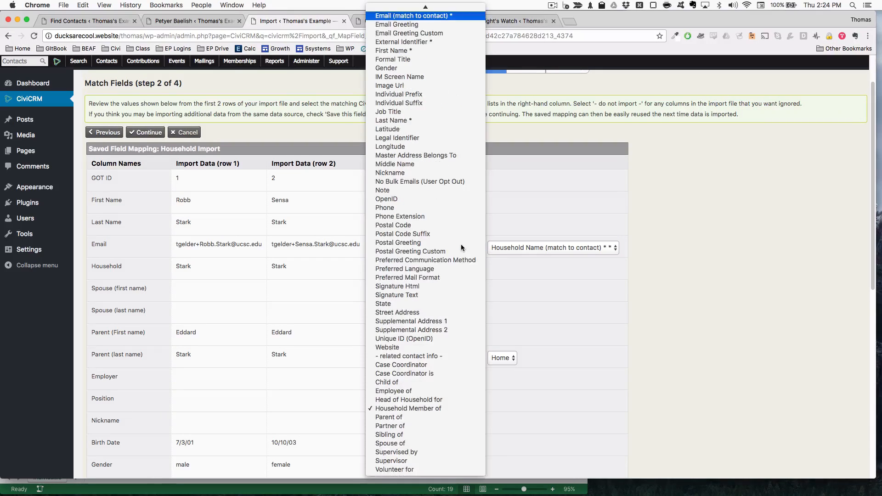
key("Return")
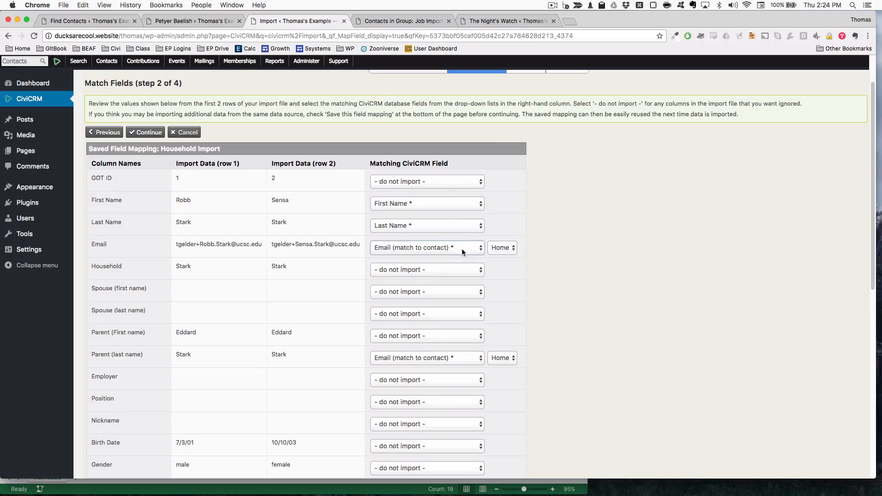
scroll(457, 264, "down", 3)
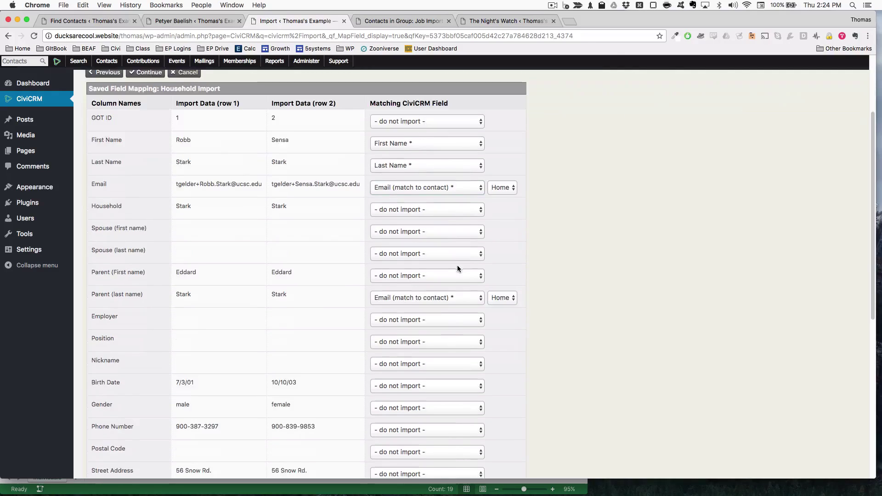
left_click(460, 296)
left_click(446, 159)
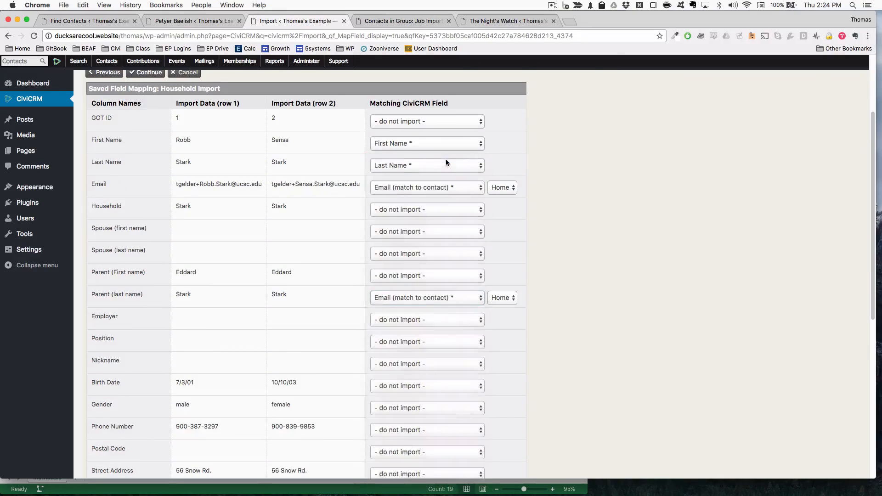
left_click(428, 296)
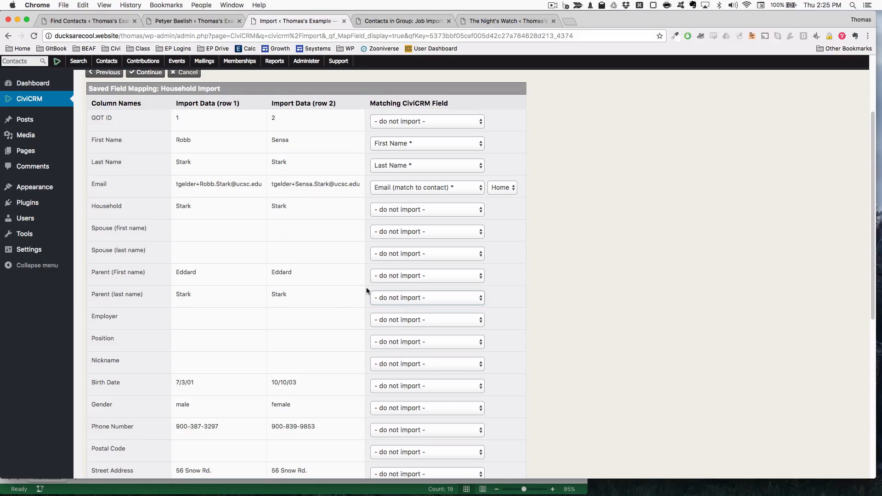
scroll(366, 288, "down", 3)
scroll(379, 291, "down", 5)
scroll(379, 291, "down", 5)
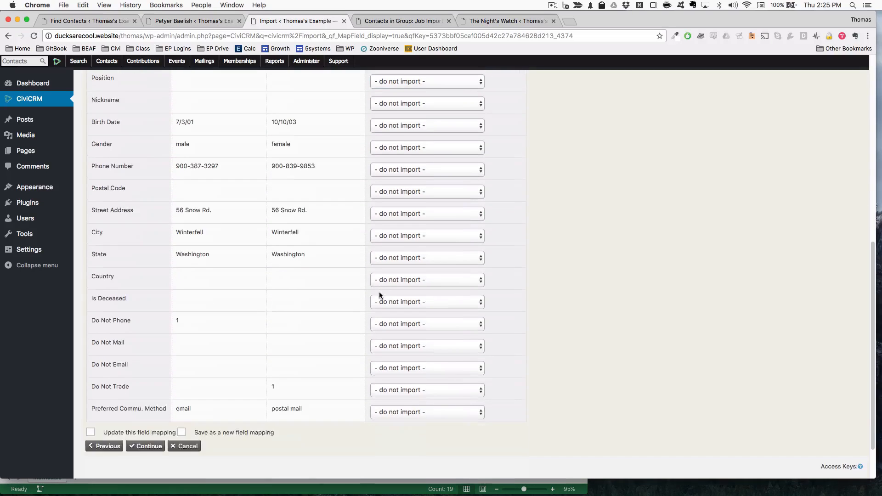
scroll(379, 291, "up", 1)
scroll(379, 291, "up", 2)
scroll(379, 291, "up", 2)
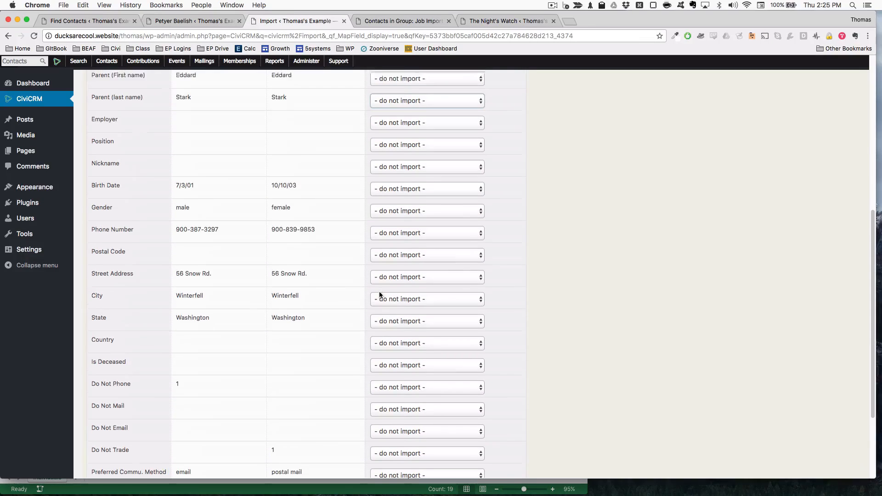
scroll(379, 292, "up", 3)
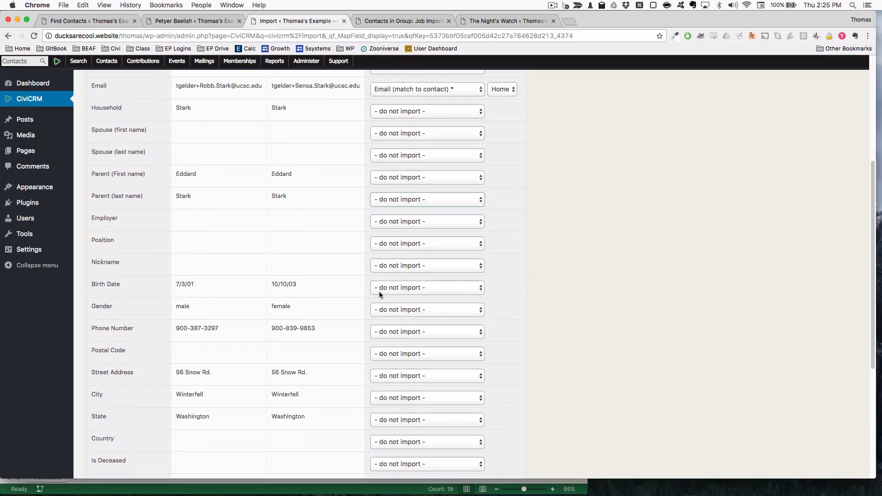
scroll(379, 292, "up", 1)
- Map Household to a 'Household Member of' relationship matched on Household Name
left_click(428, 115)
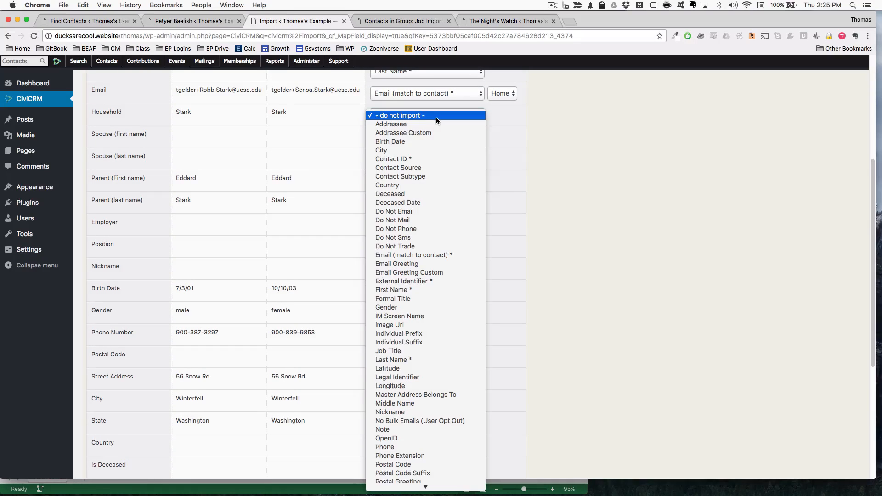
scroll(450, 317, "down", 5)
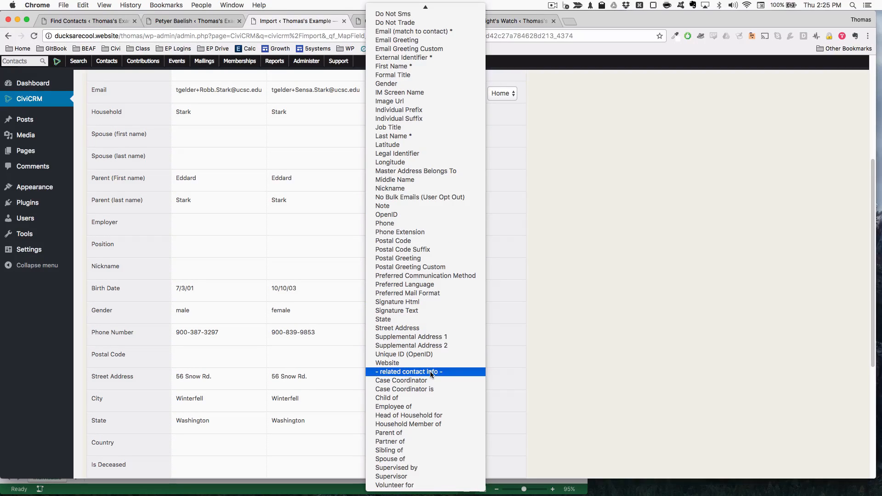
left_click(441, 424)
left_click(546, 115)
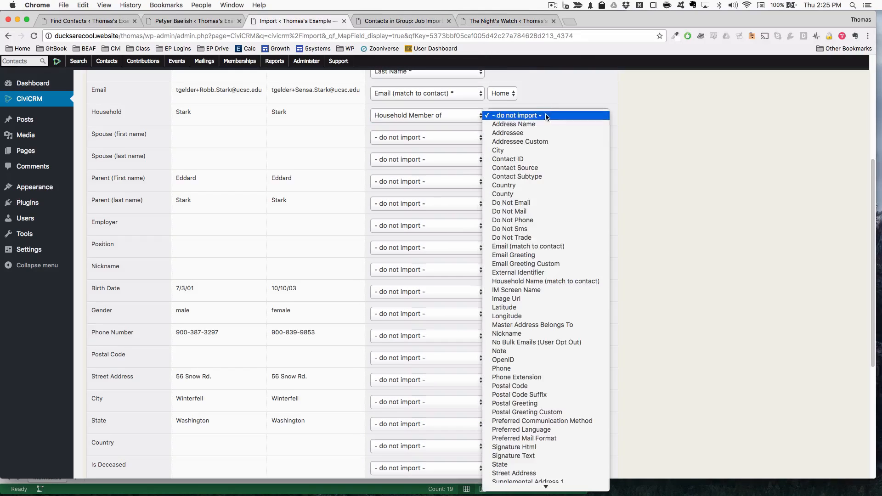
scroll(544, 303, "down", 2)
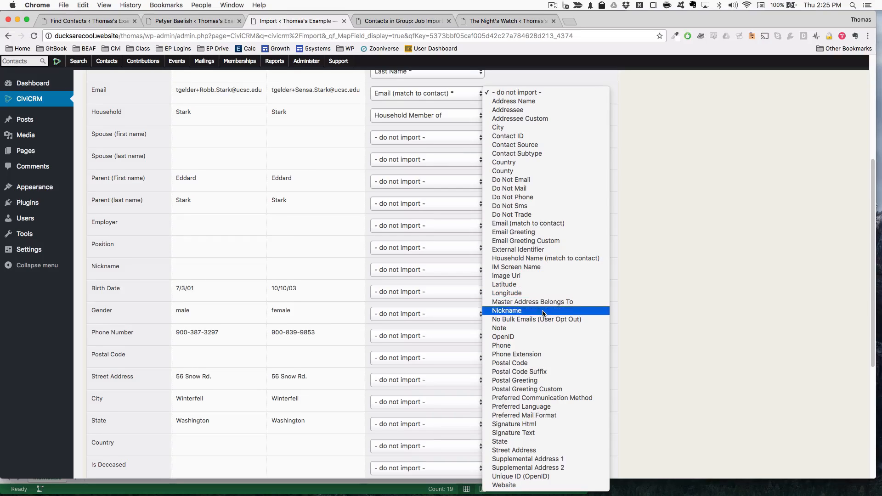
left_click(544, 259)
scroll(348, 212, "down", 5)
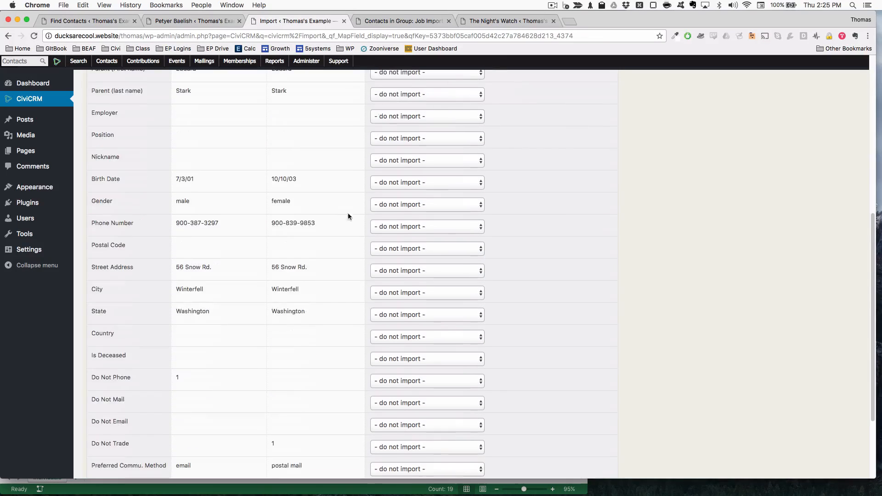
scroll(368, 335, "down", 5)
scroll(368, 335, "up", 3)
scroll(368, 335, "up", 5)
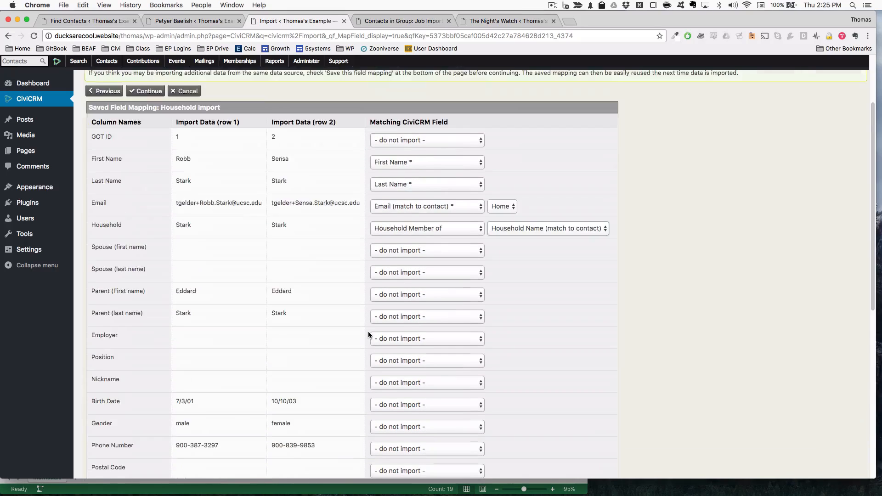
scroll(368, 331, "up", 2)
scroll(330, 262, "down", 3)
scroll(330, 263, "down", 5)
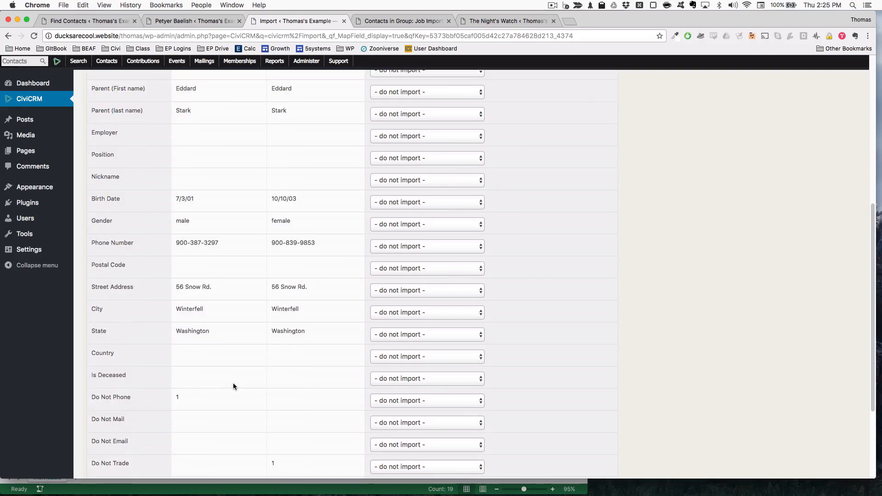
scroll(233, 382, "down", 5)
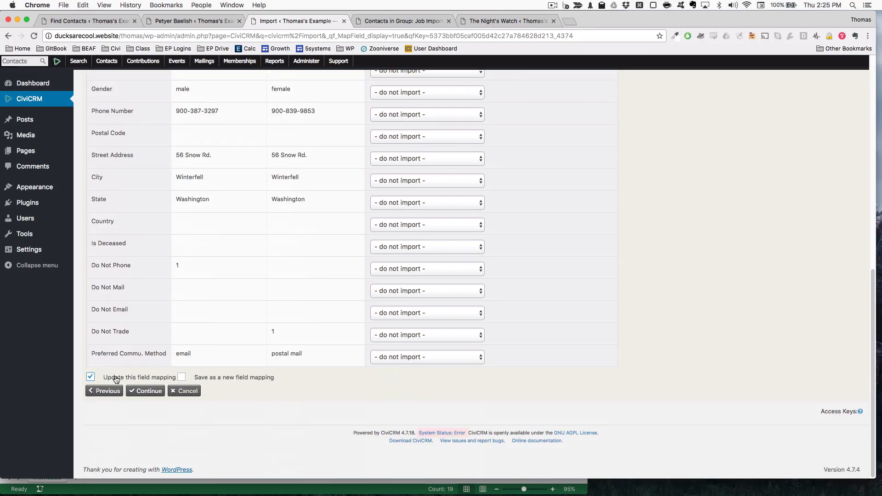
- On Preview, add imported records to a new mailing-list group named Household Belonger Toers
left_click(147, 391)
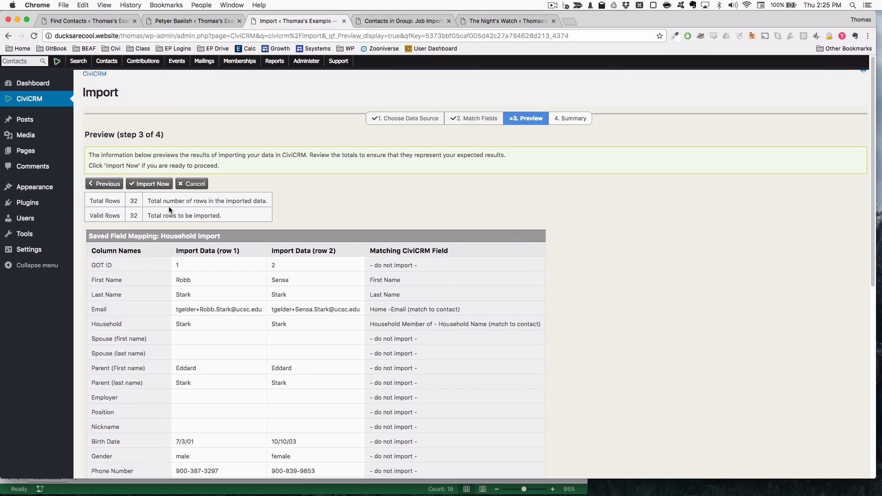
scroll(170, 208, "down", 10)
left_click(192, 376)
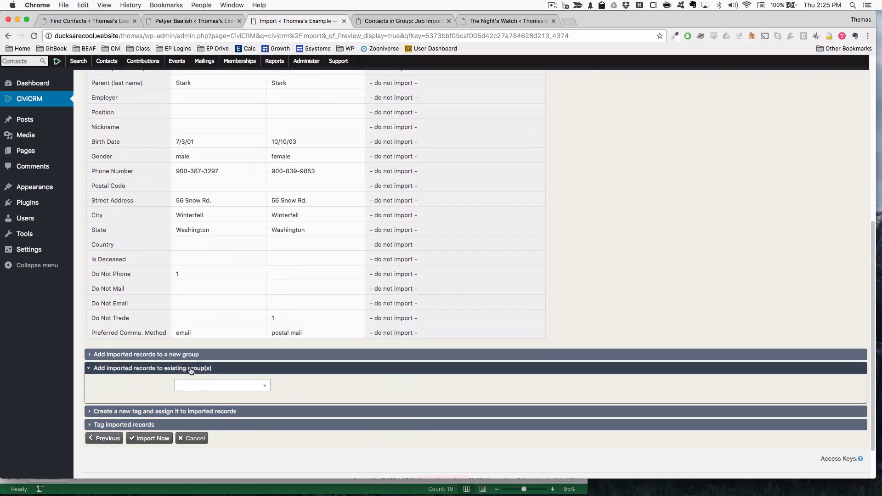
left_click(200, 355)
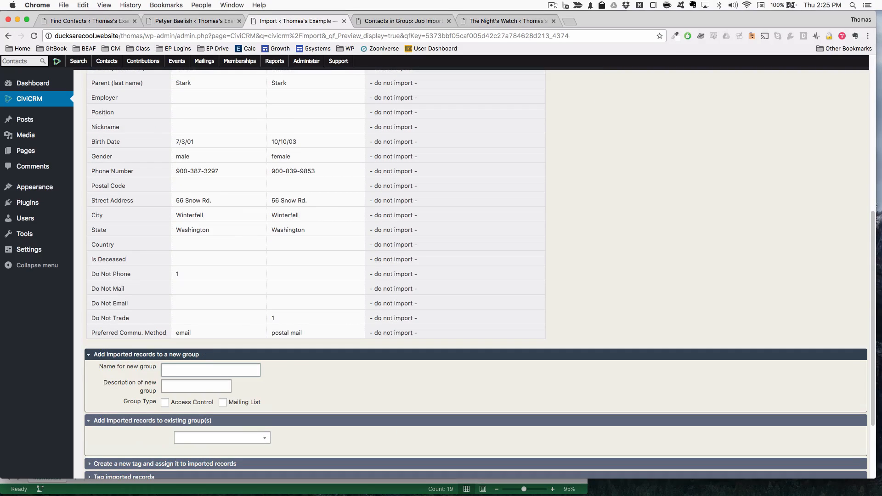
type("Household Belonger Toers")
left_click(223, 402)
scroll(206, 399, "down", 5)
- Run the import, confirming it cannot be undone, then bring the individuals spreadsheet forward
left_click(151, 391)
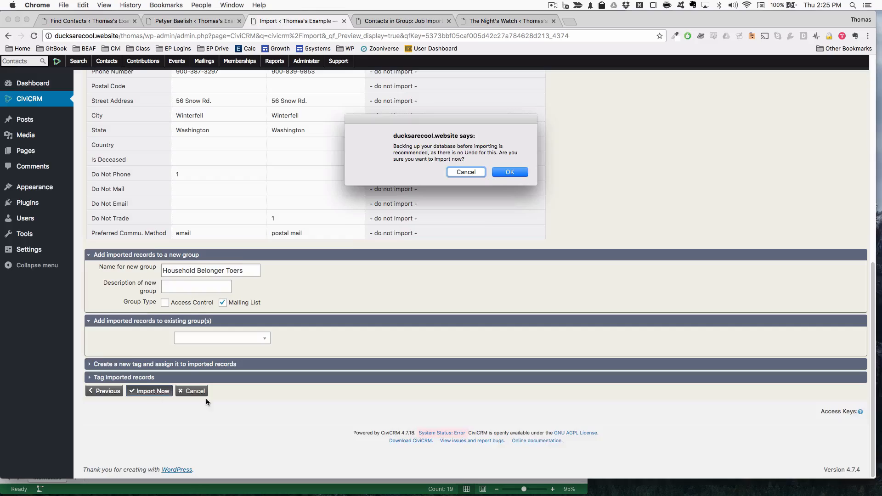
left_click(509, 172)
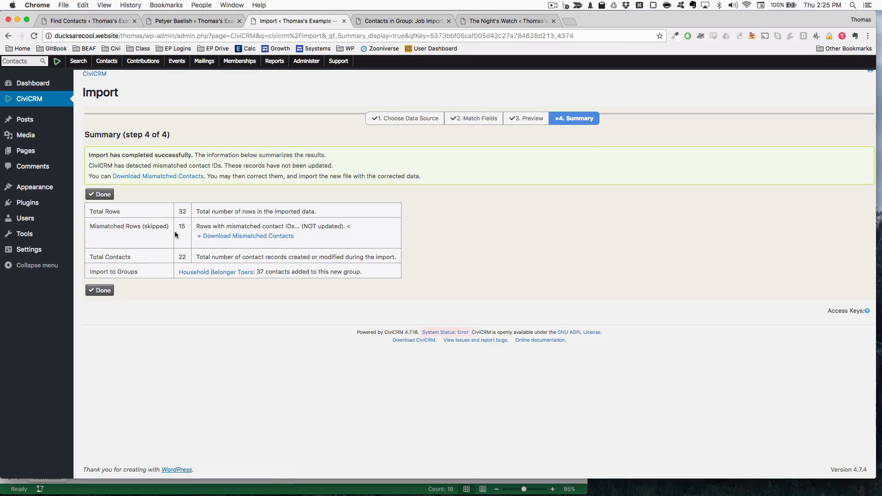
mouse_move(441, 493)
left_click(227, 247)
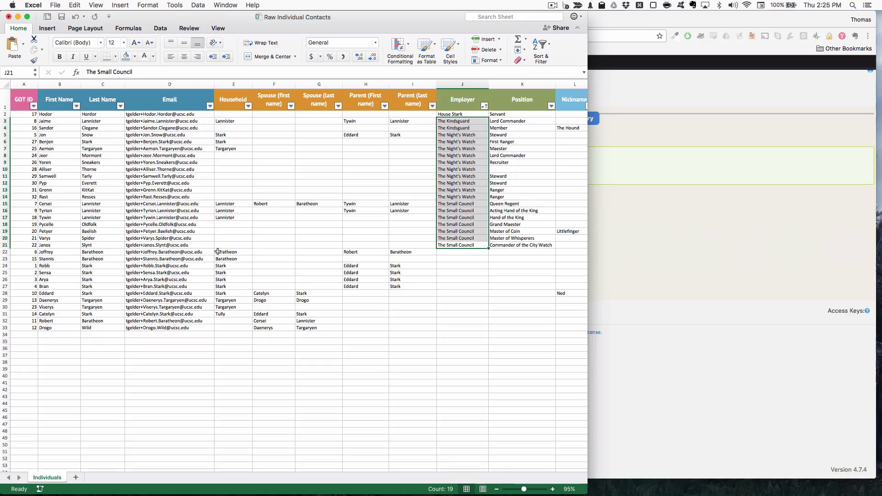
- Sort the individuals sheet by Household ascending, cancelling an accidental cell replacement
left_click(248, 108)
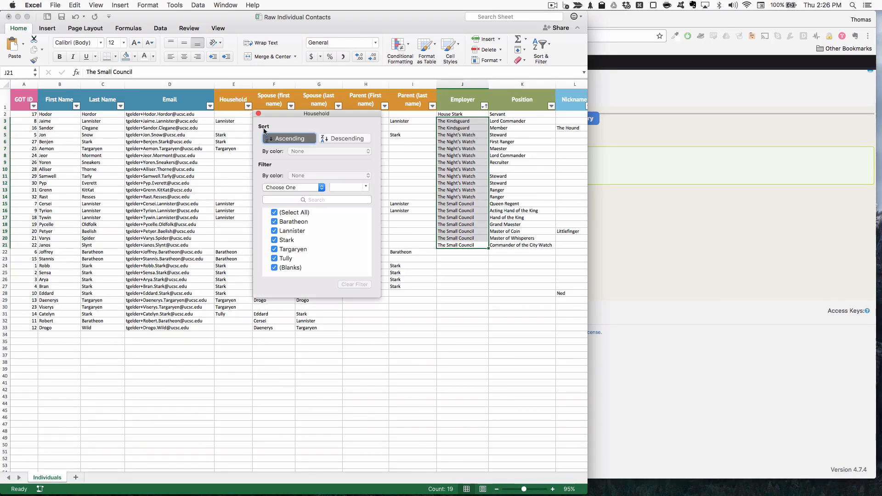
left_click(279, 150)
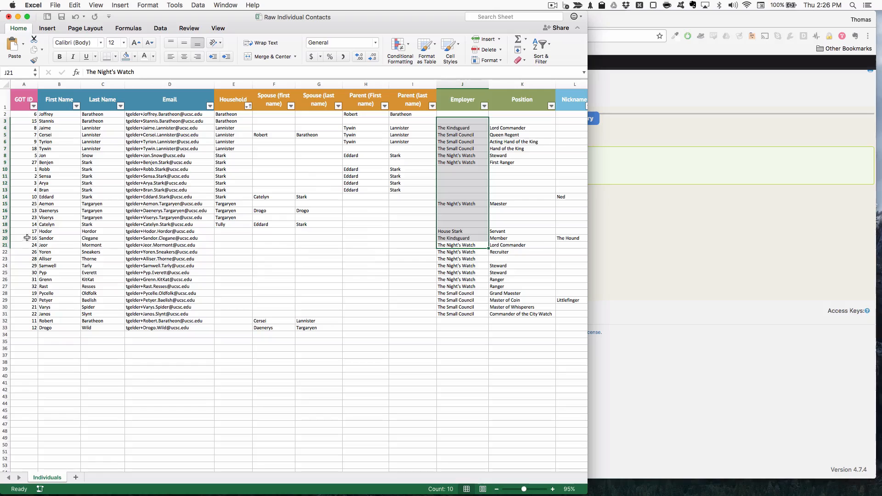
mouse_move(218, 232)
left_mouse_down()
mouse_move(227, 330)
mouse_move(170, 303)
left_mouse_up()
left_click(179, 321)
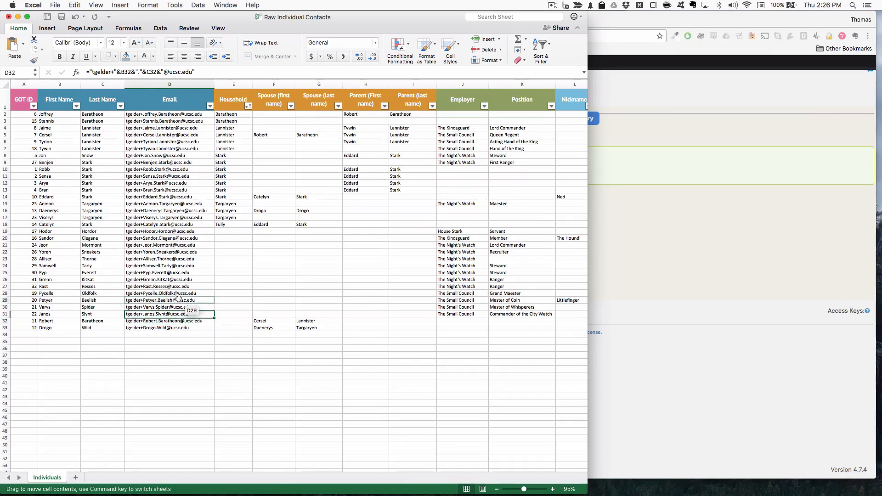
left_click(462, 169)
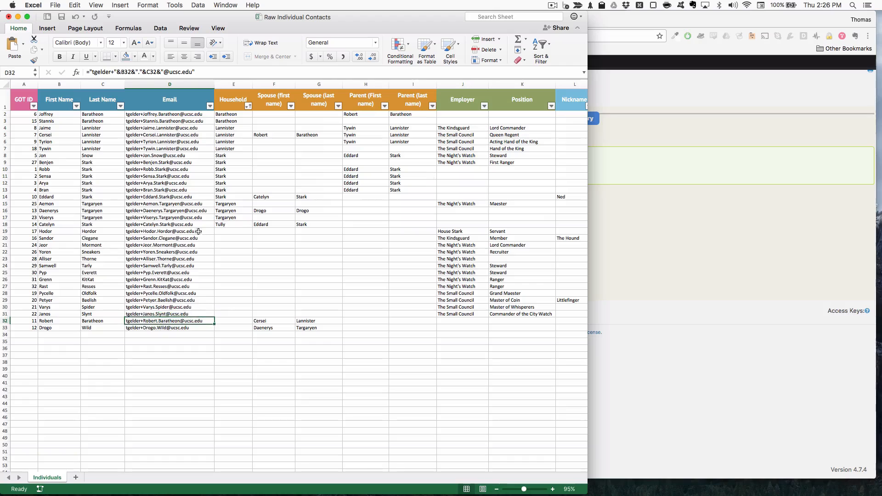
- Select the email cells in rows 19 to 33 and return to the CiviCRM import summary
left_click_drag(196, 232, 196, 328)
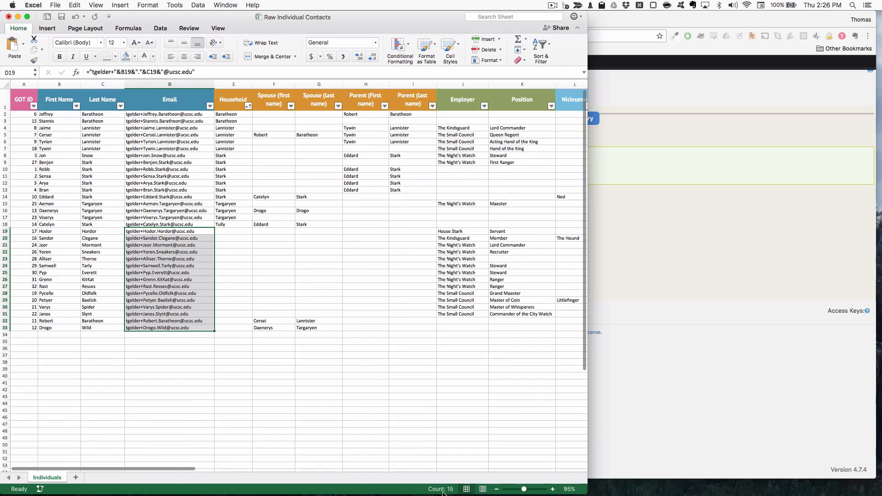
left_click(648, 219)
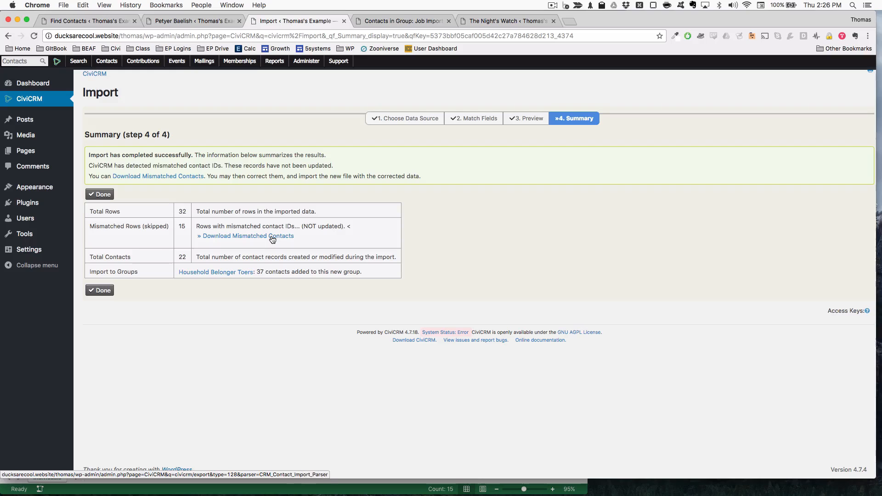
- Download the mismatched contacts and view the Baratheon household's relationships listing Joffrey and Stannis
left_click(239, 276, "super")
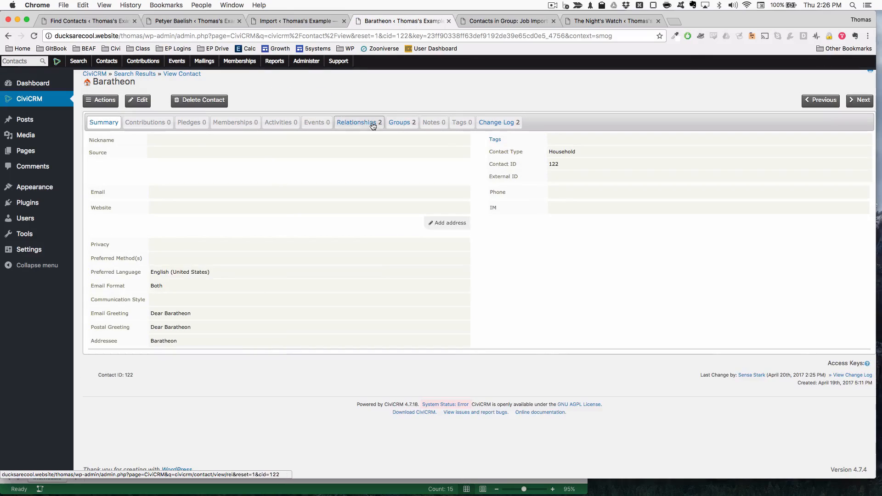
left_click(359, 122)
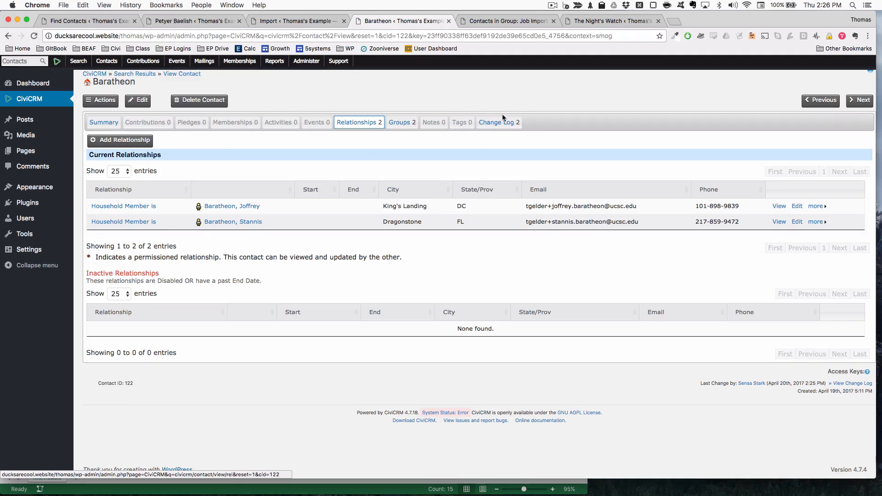